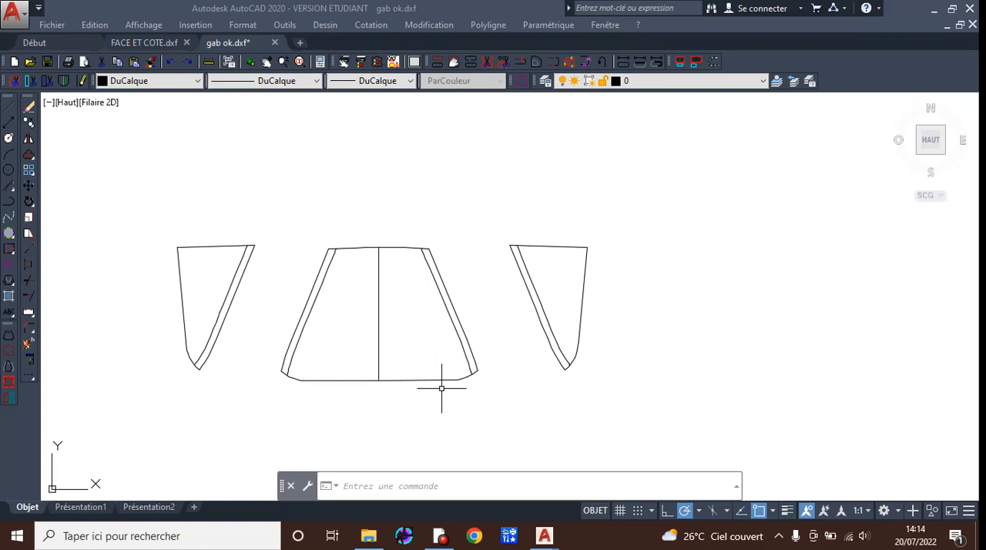
# Draw a rectangle 297 long and 210 wide in the empty area beside the existing pattern pieces.
pyautogui.moveTo(684, 357); pyautogui.dragTo(361, 357, button='middle')
pyautogui.scroll(-4, 561, 356)
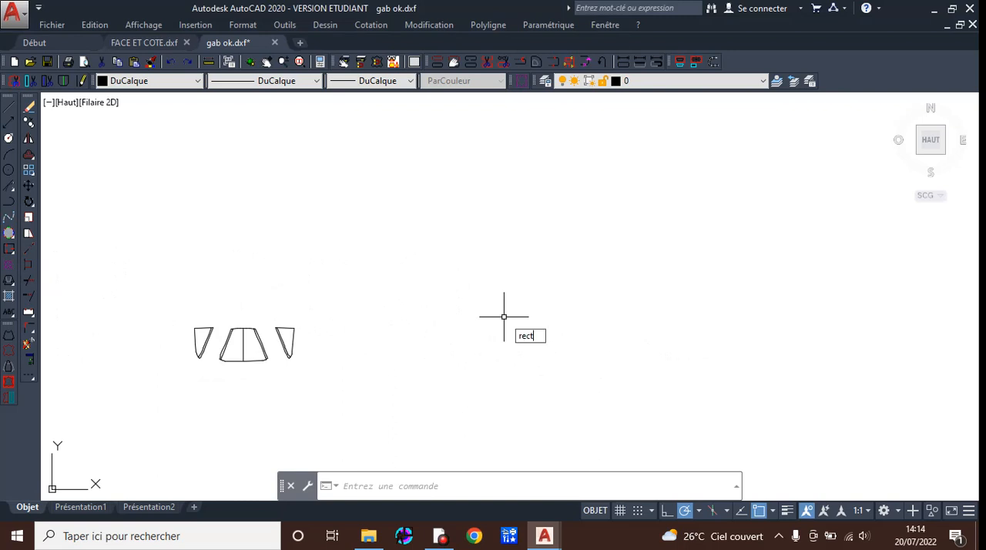
pyautogui.press('Return')
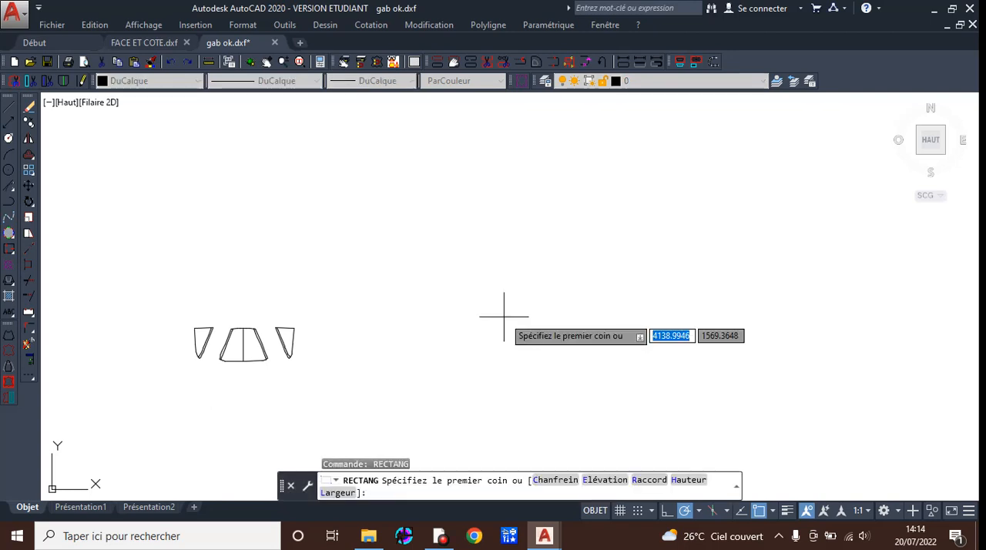
pyautogui.click(448, 249)
pyautogui.rightClick(663, 376)
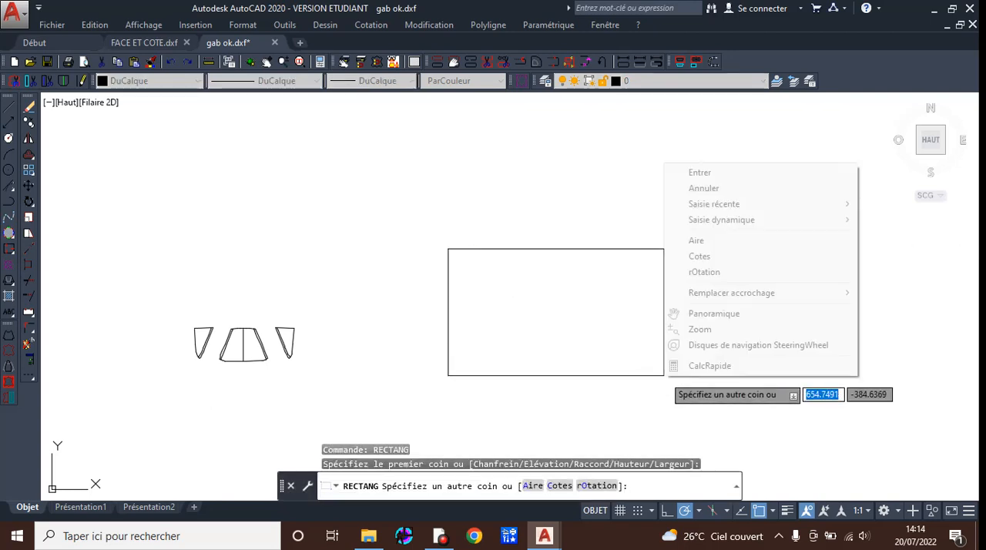
pyautogui.click(699, 256)
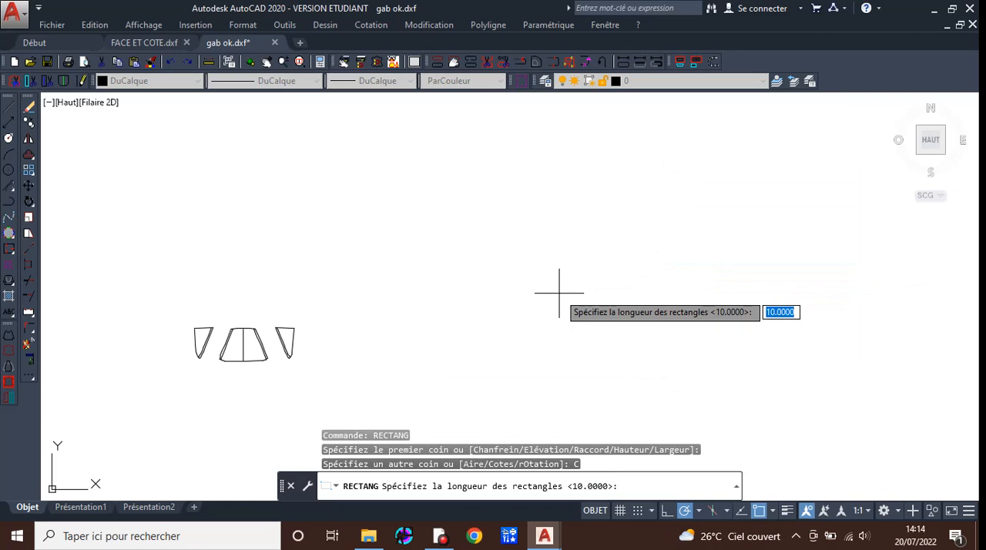
pyautogui.write('297')
pyautogui.press('Return')
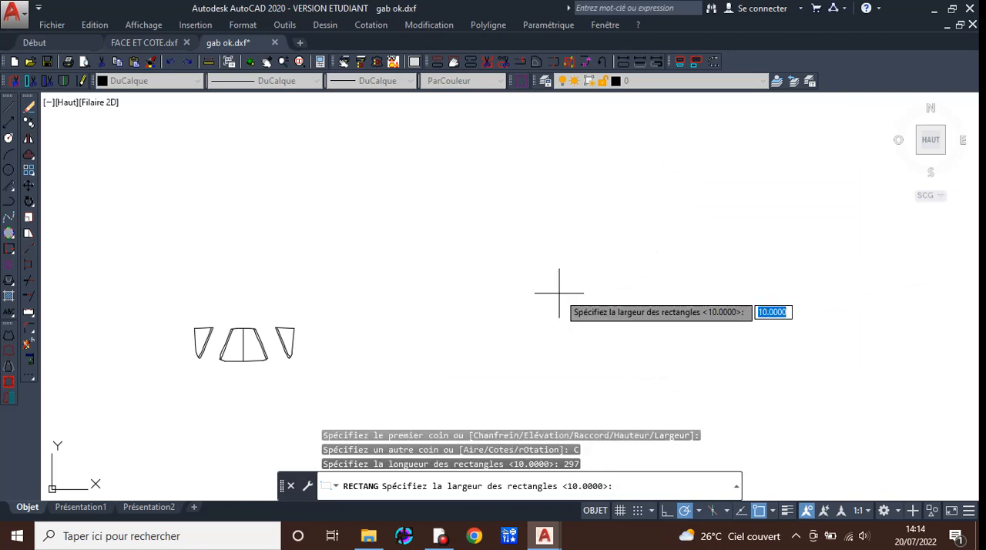
pyautogui.press('Return')
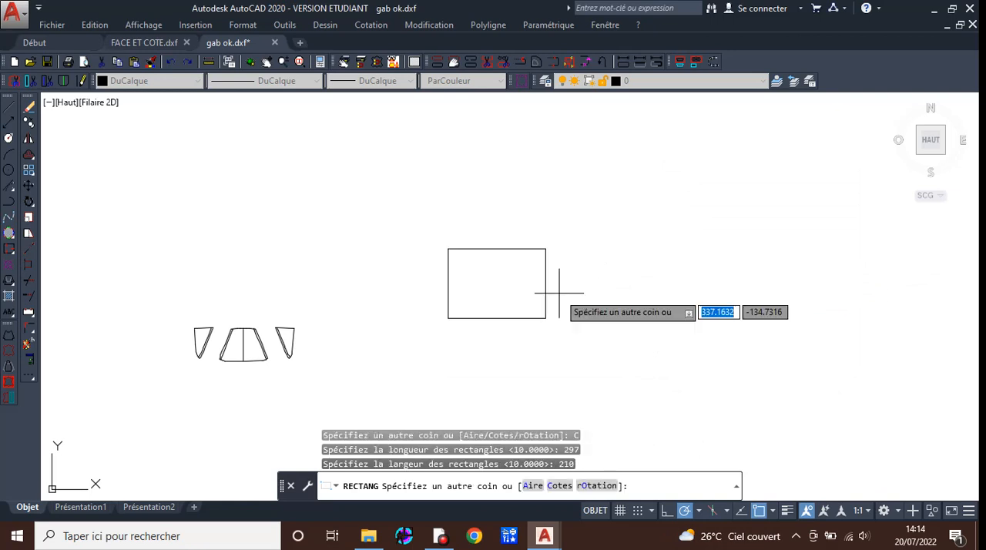
pyautogui.click(559, 293)
pyautogui.scroll(5, 459, 278)
pyautogui.scroll(-2, 458, 277)
pyautogui.moveTo(520, 278); pyautogui.dragTo(369, 260, button='middle')
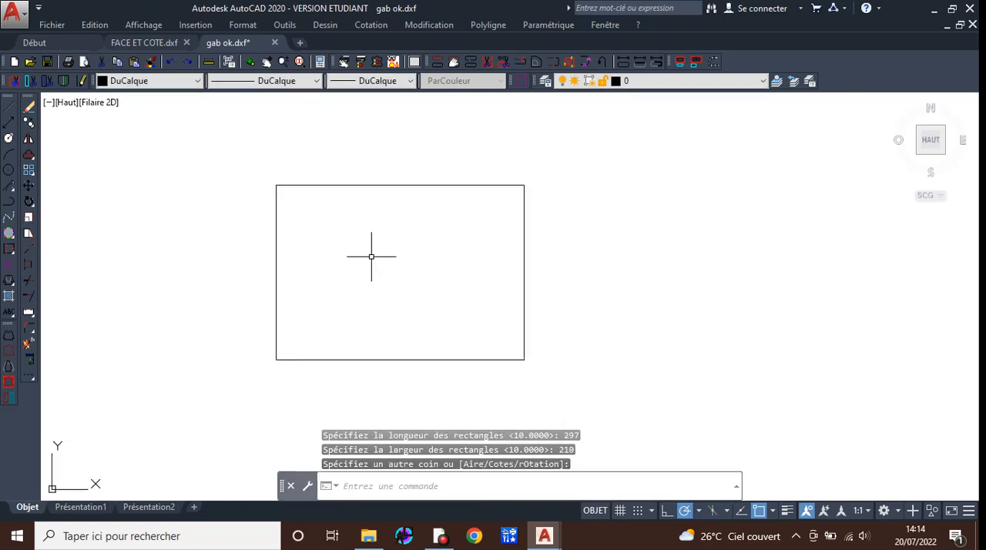
# Offset the rectangle inward by a distance of 5 to form an inner margin.
pyautogui.scroll(-2, 376, 235)
pyautogui.scroll(4, 375, 225)
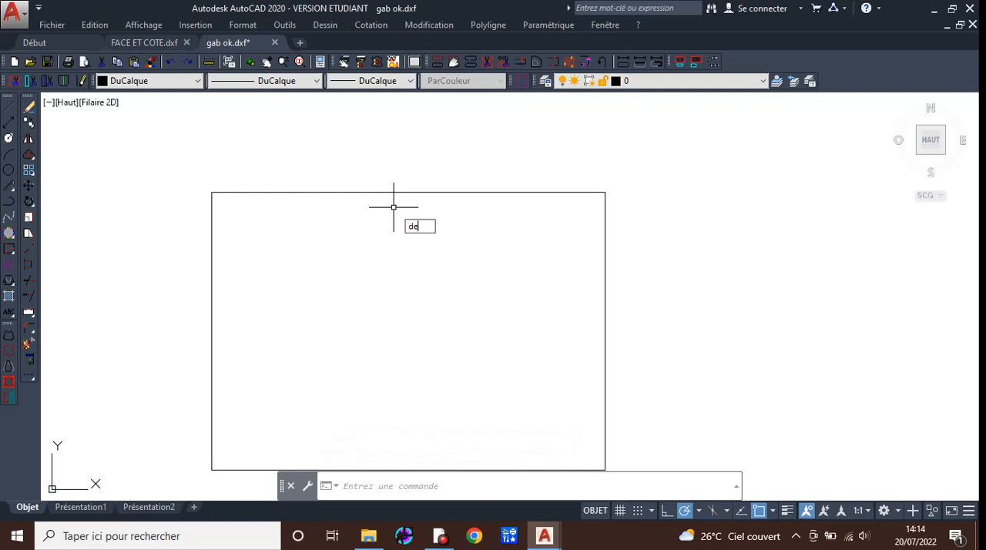
pyautogui.press('Return')
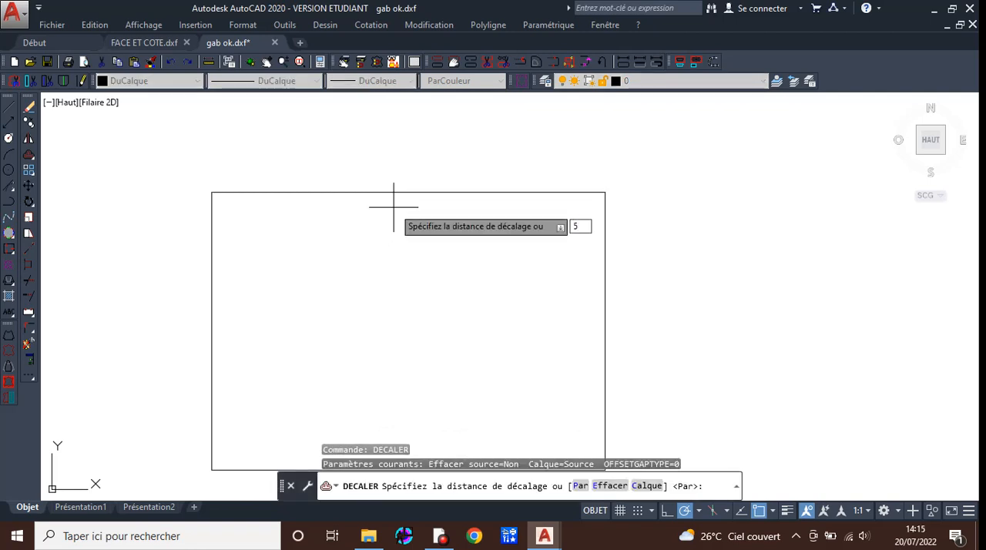
pyautogui.press('Return')
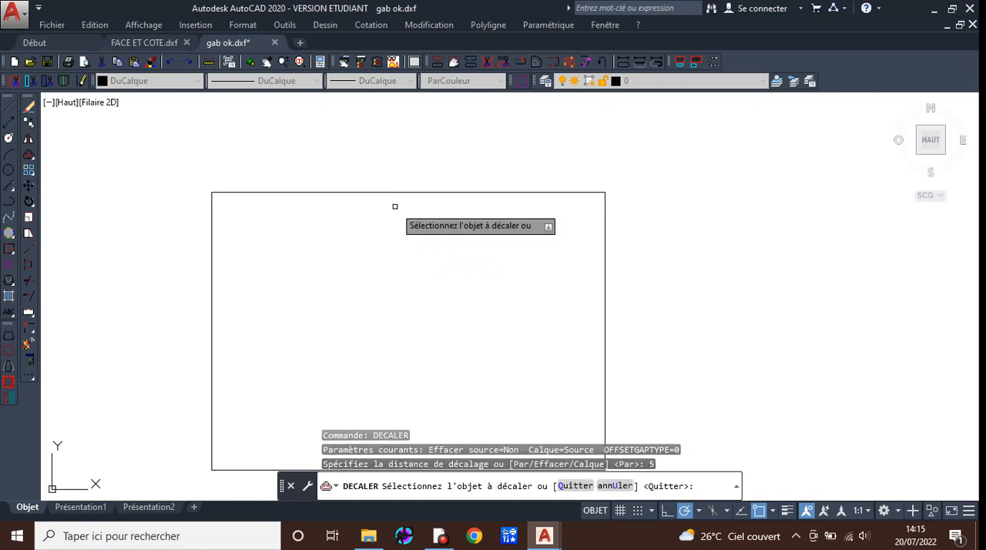
pyautogui.click(400, 193)
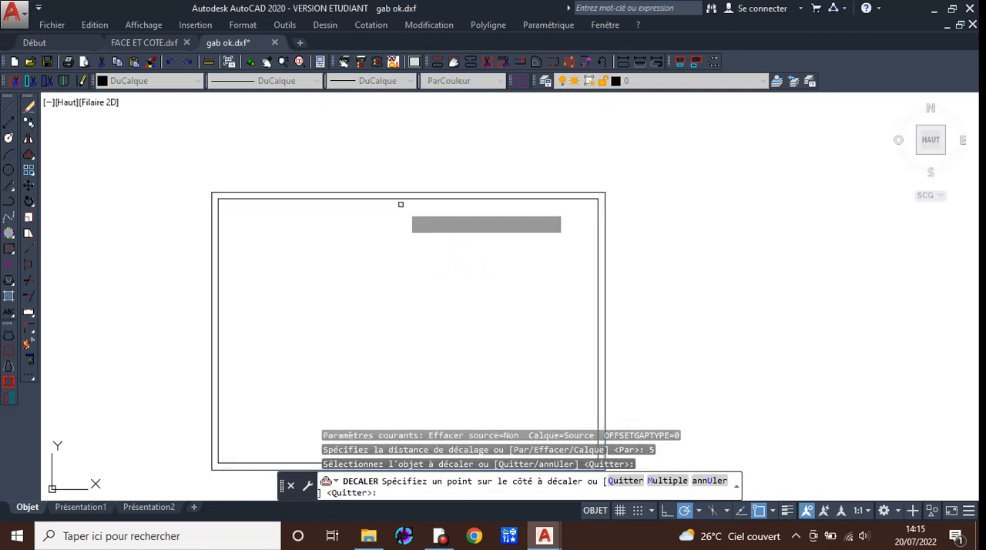
pyautogui.click(382, 304)
pyautogui.press('Escape')
# Copy both rectangles of the frame and paste the copy beside the original.
pyautogui.scroll(4, 329, 199)
pyautogui.scroll(-1, 326, 199)
pyautogui.scroll(-1, 257, 262)
pyautogui.scroll(-1, 293, 238)
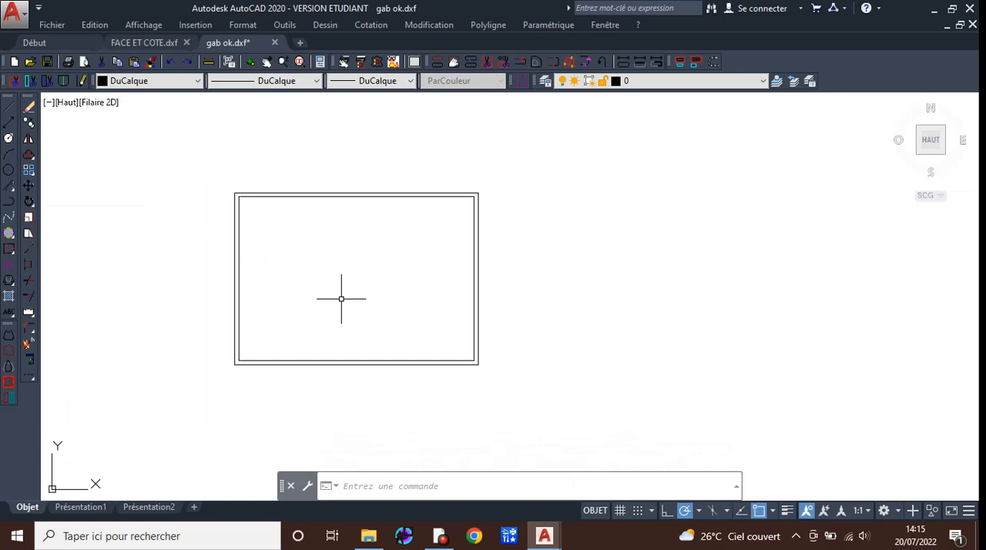
pyautogui.scroll(-1, 342, 298)
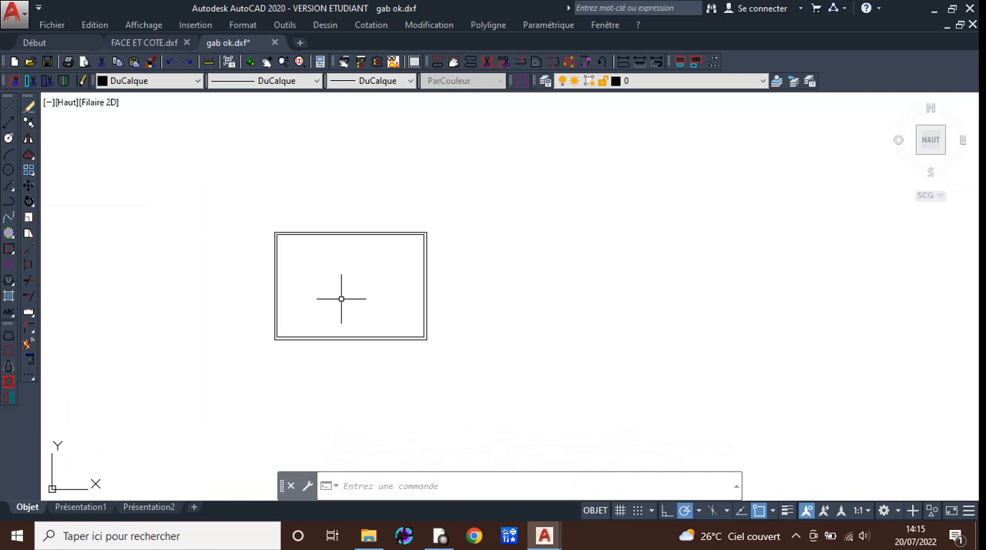
pyautogui.click(221, 197)
pyautogui.click(500, 378)
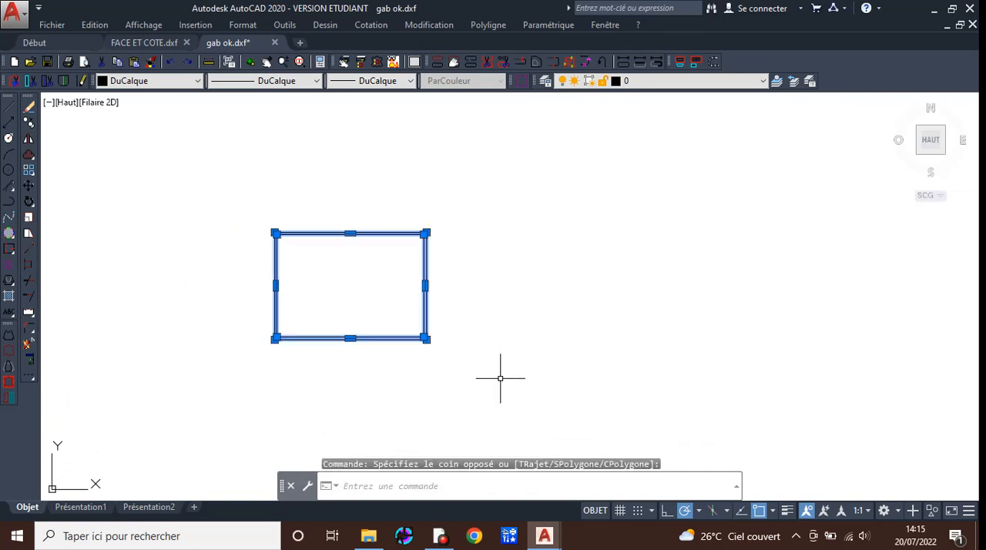
pyautogui.hotkey('ctrl', 'c')
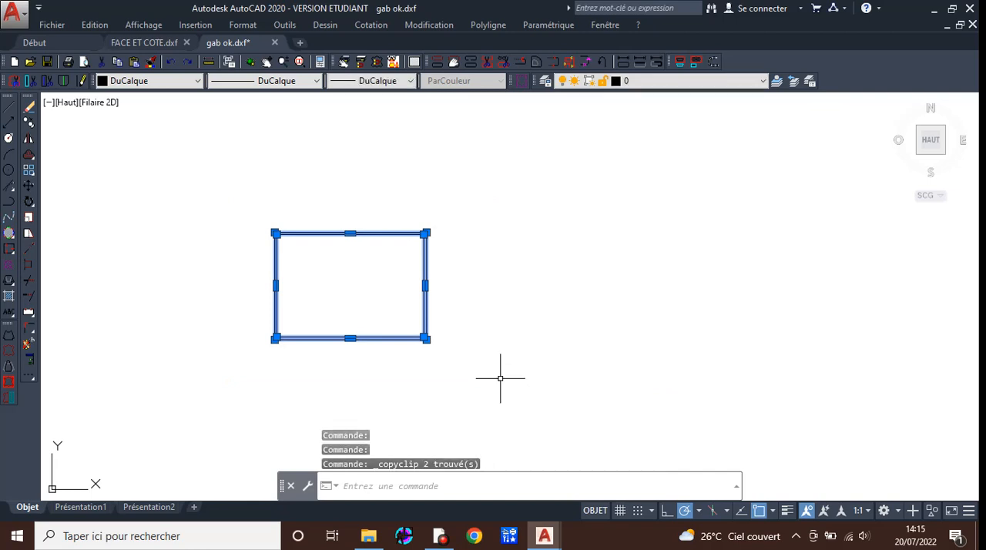
pyautogui.hotkey('ctrl', 'v')
pyautogui.click(541, 341)
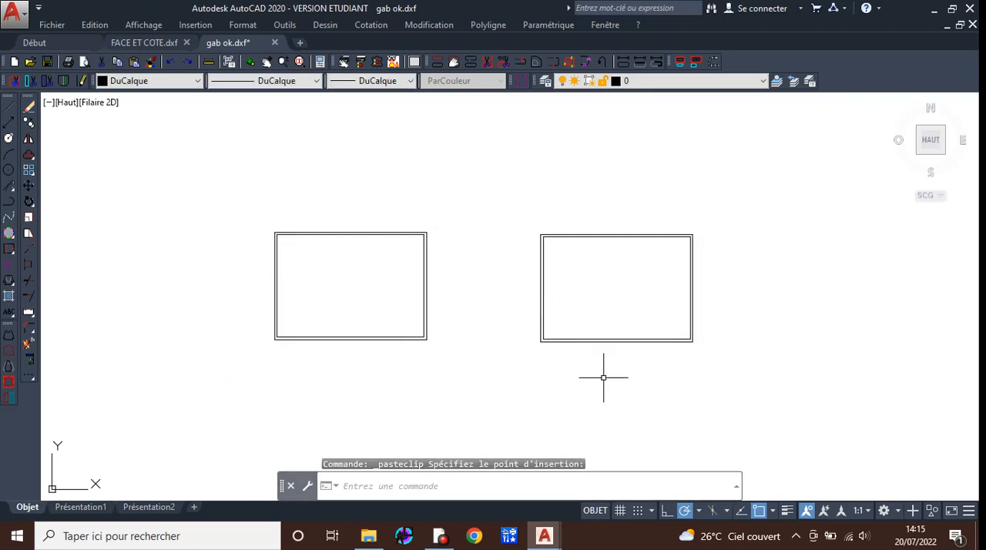
# Try to rotate the copied frame about its centre with Ortho mode on.
pyautogui.moveTo(666, 345); pyautogui.dragTo(484, 346, button='middle')
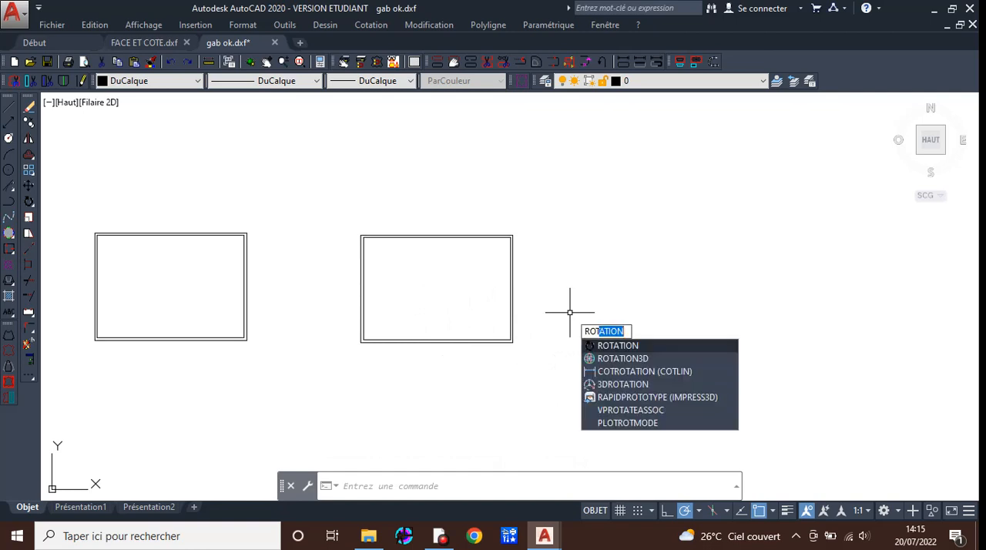
pyautogui.press('Return')
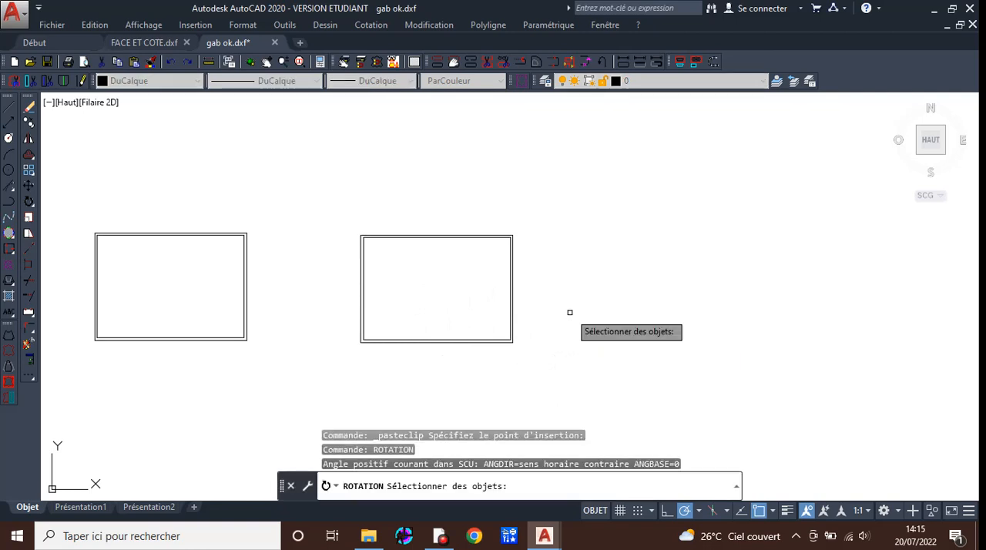
pyautogui.click(346, 219)
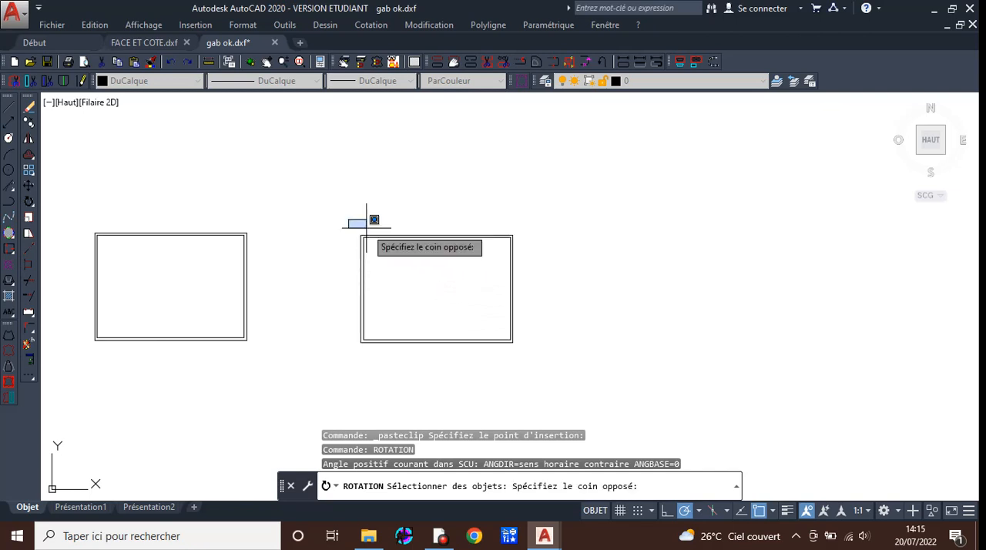
pyautogui.click(567, 358)
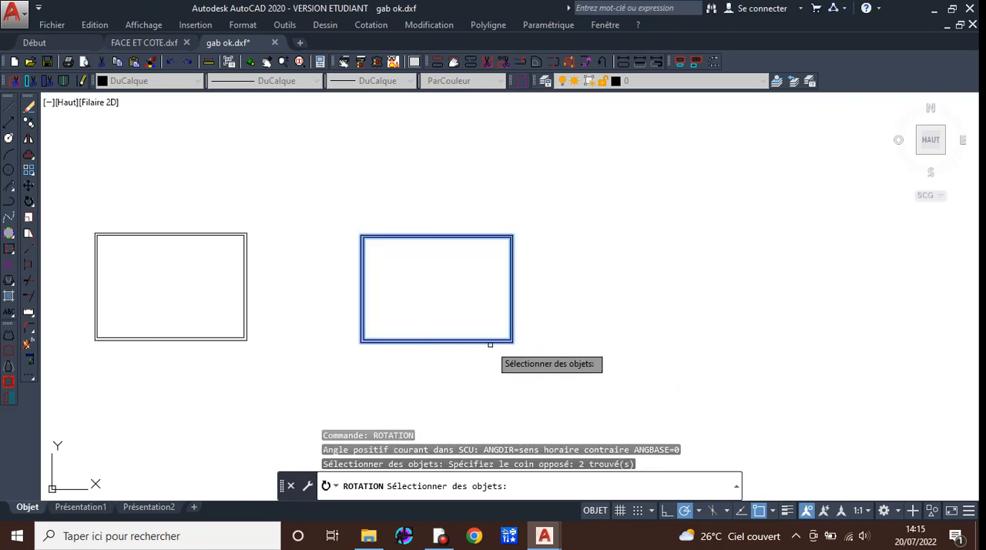
pyautogui.press('Return')
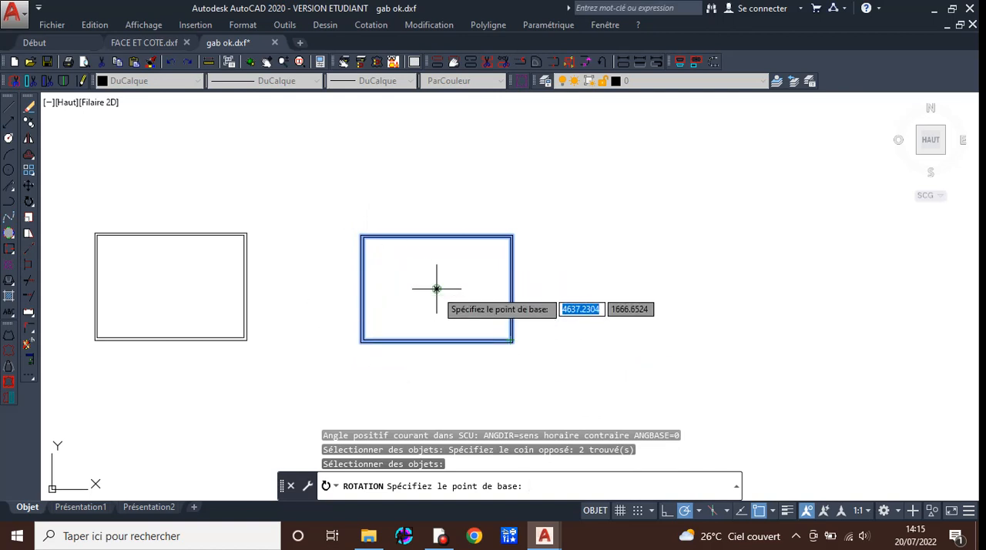
pyautogui.click(436, 288)
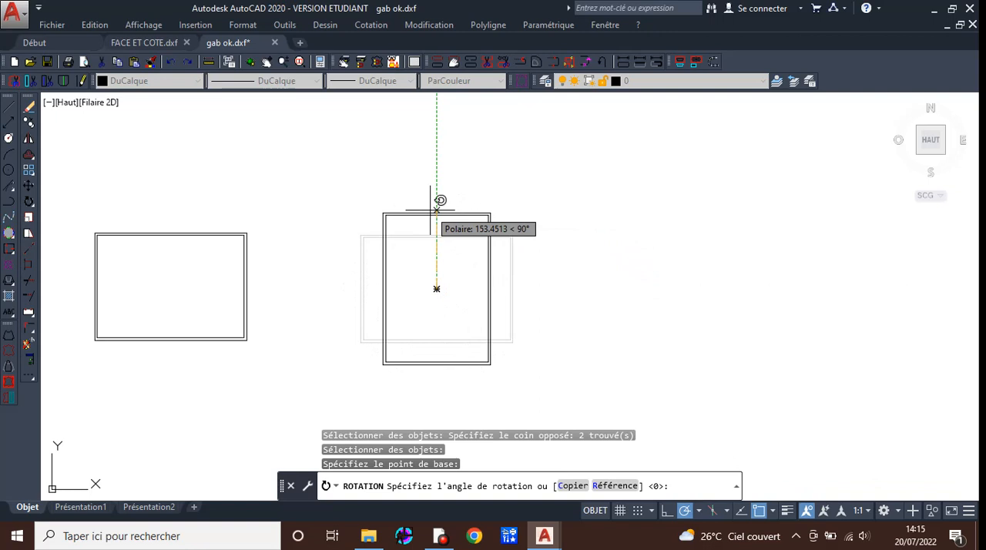
pyautogui.press('F8')
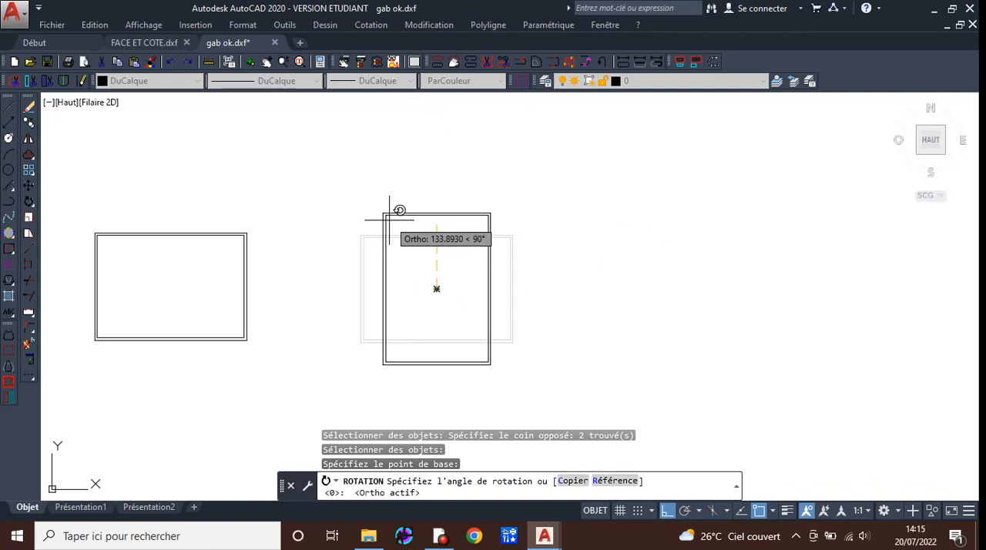
pyautogui.click(459, 231)
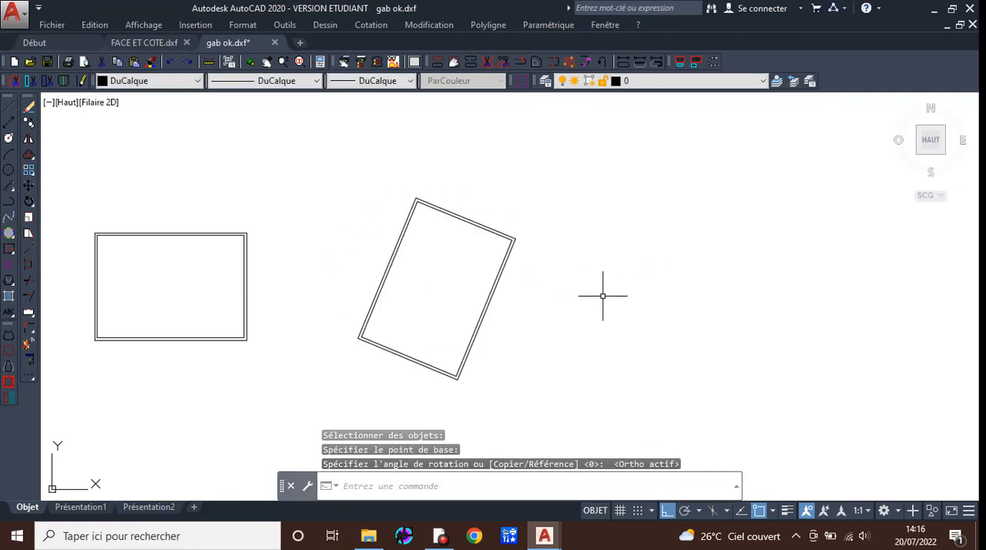
pyautogui.hotkey('ctrl', 'z')
# Rotate the copied frame by 90° into portrait orientation about a point on its upper edge.
pyautogui.click(321, 195)
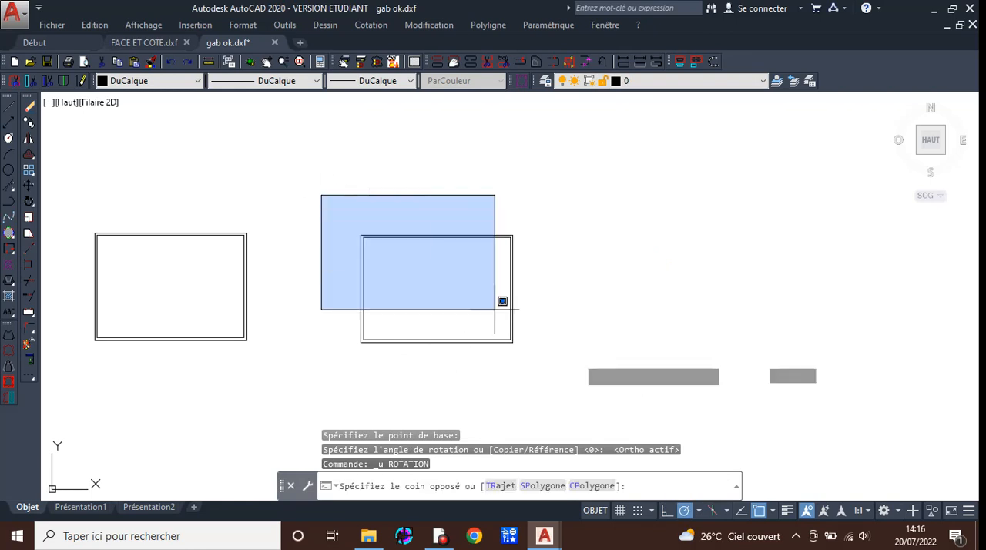
pyautogui.click(640, 404)
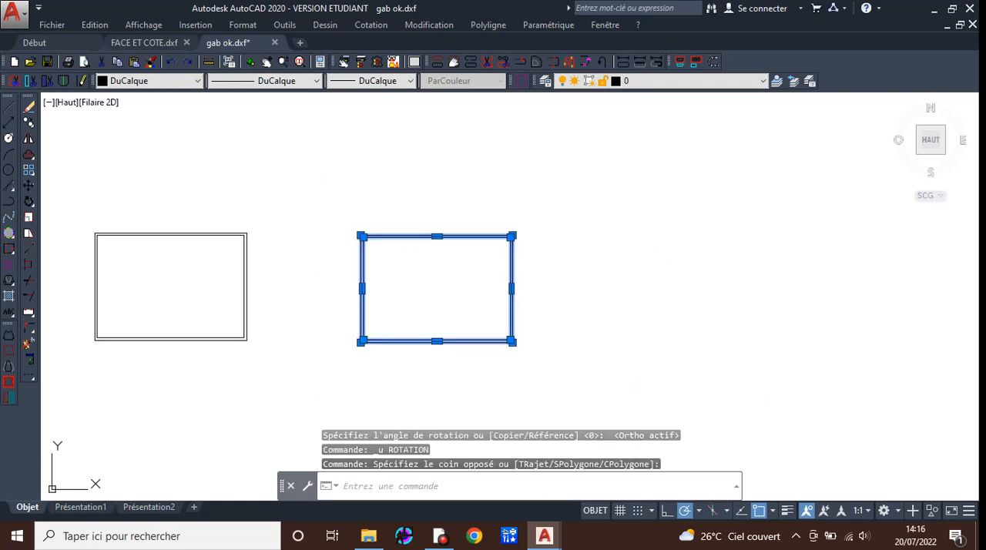
pyautogui.write('ro')
pyautogui.press('Return')
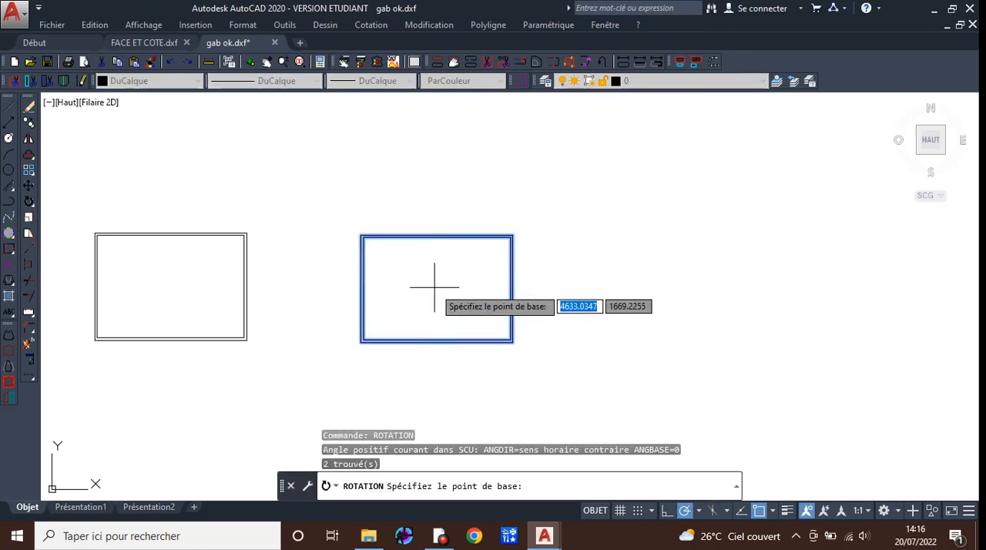
pyautogui.click(450, 234)
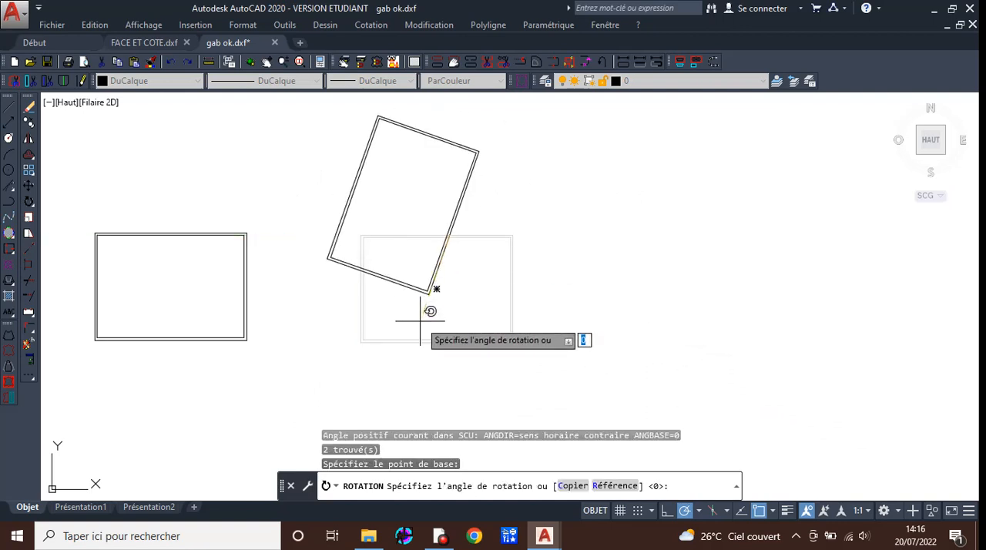
pyautogui.click(468, 328)
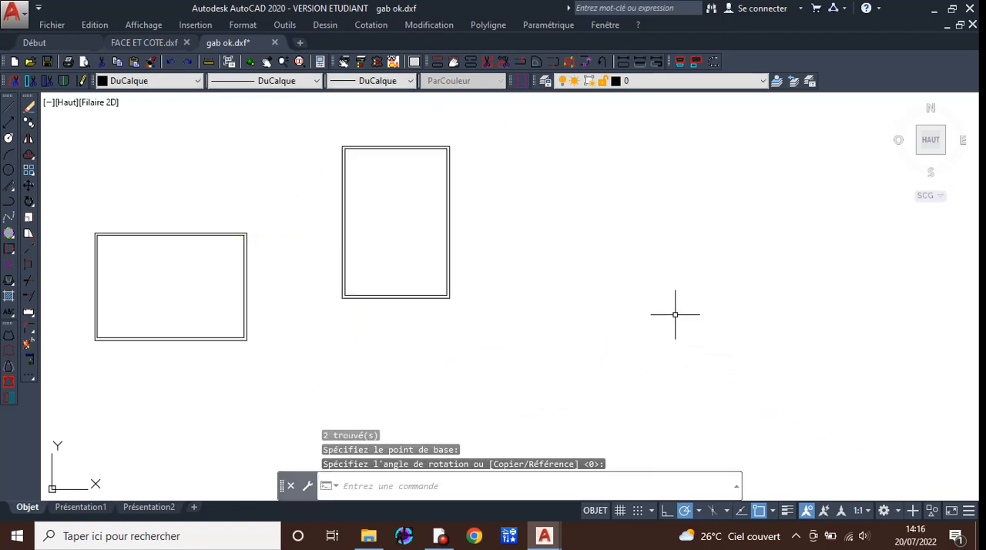
pyautogui.press('Escape')
pyautogui.press('Escape')
# Move the portrait frame down, from its bottom edge midpoint, level with the landscape frame.
pyautogui.click(324, 115)
pyautogui.click(486, 325)
pyautogui.write('dep')
pyautogui.press('Return')
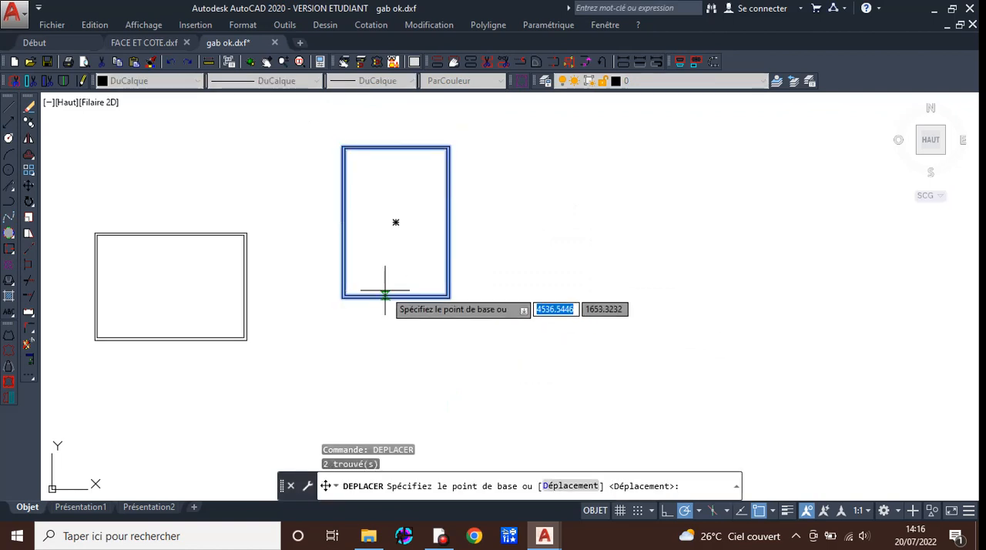
pyautogui.click(395, 298)
pyautogui.click(408, 376)
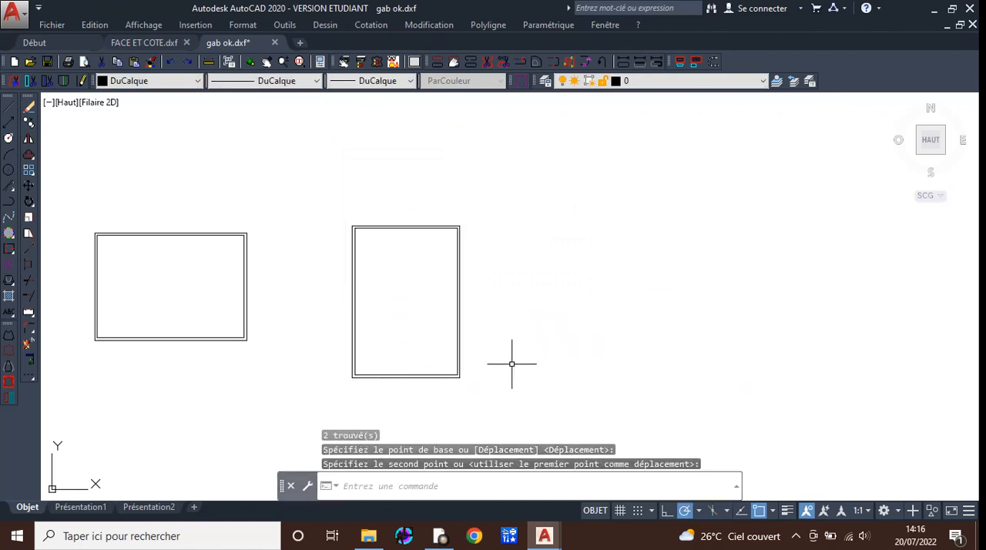
# Delete the portrait copy of the frame, keeping only the landscape one.
pyautogui.scroll(-4, 512, 363)
pyautogui.scroll(4, 370, 376)
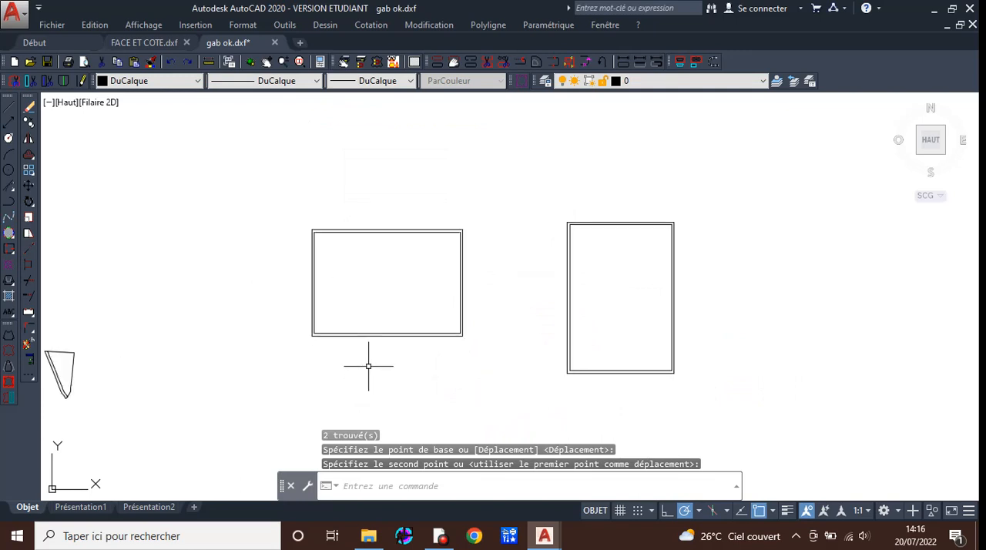
pyautogui.press('Escape')
pyautogui.press('Escape')
pyautogui.scroll(-2, 369, 368)
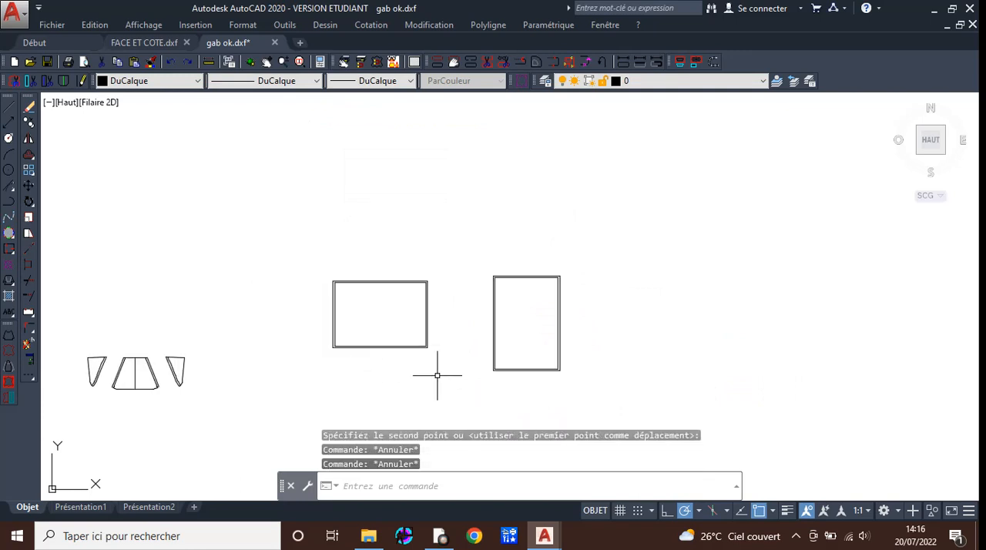
pyautogui.click(483, 223)
pyautogui.click(599, 408)
pyautogui.press('Delete')
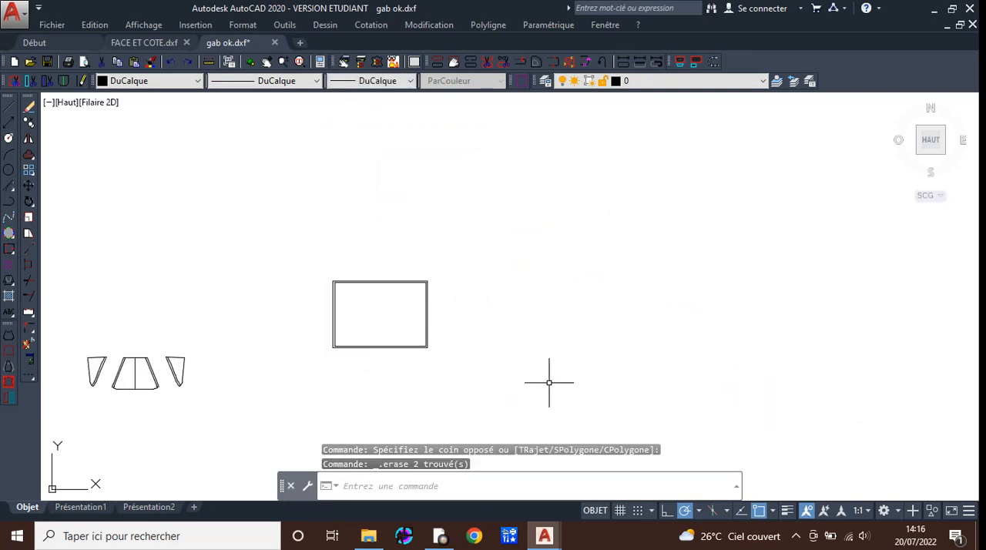
# Copy the three original pattern pieces and paste the copy just above the landscape A4 frame.
pyautogui.scroll(2, 130, 401)
pyautogui.moveTo(131, 405); pyautogui.dragTo(312, 386, button='middle')
pyautogui.scroll(2, 311, 385)
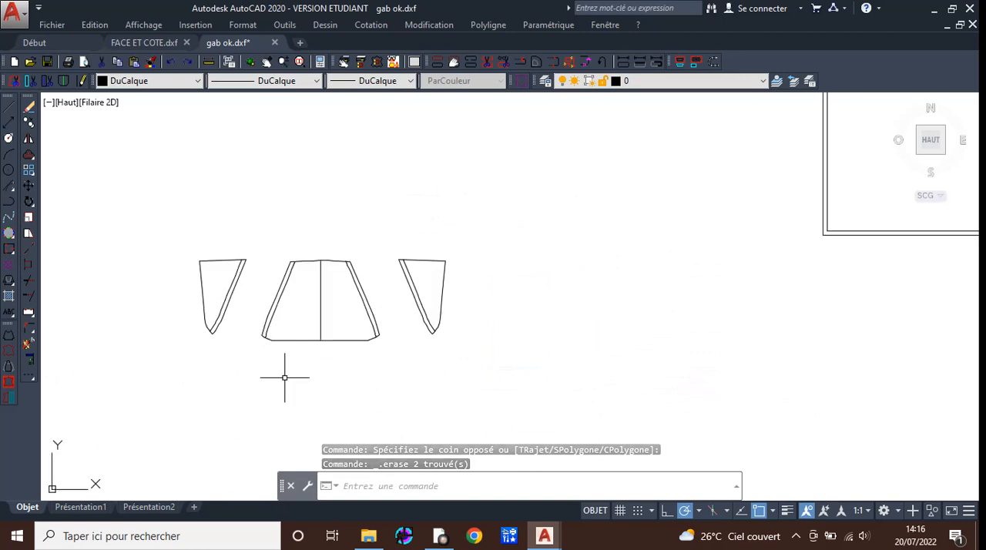
pyautogui.click(147, 209)
pyautogui.click(519, 359)
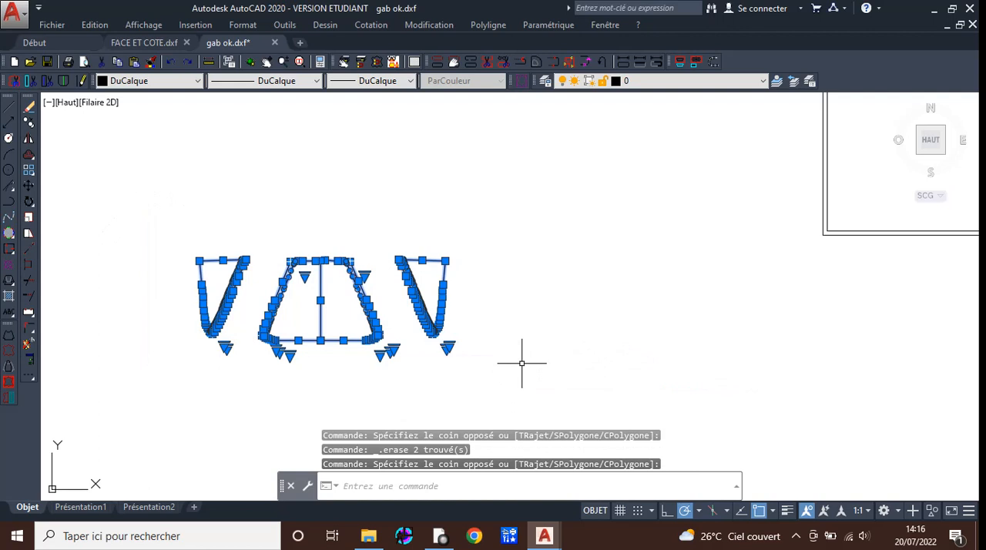
pyautogui.hotkey('ctrl', 'c')
pyautogui.scroll(-5, 521, 362)
pyautogui.moveTo(608, 349); pyautogui.dragTo(324, 369, button='middle')
pyautogui.scroll(5, 345, 323)
pyautogui.hotkey('ctrl', 'v')
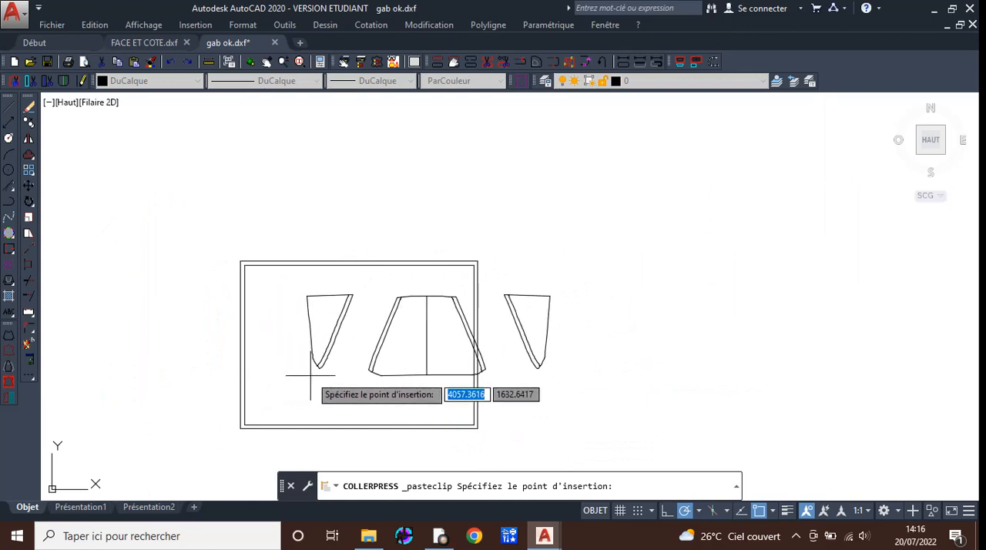
pyautogui.click(248, 220)
# Move the copied left side piece from its lower tip into the left part of the A4 frame.
pyautogui.click(221, 122)
pyautogui.click(295, 231)
pyautogui.write('de')
pyautogui.press('Return')
pyautogui.click(258, 214)
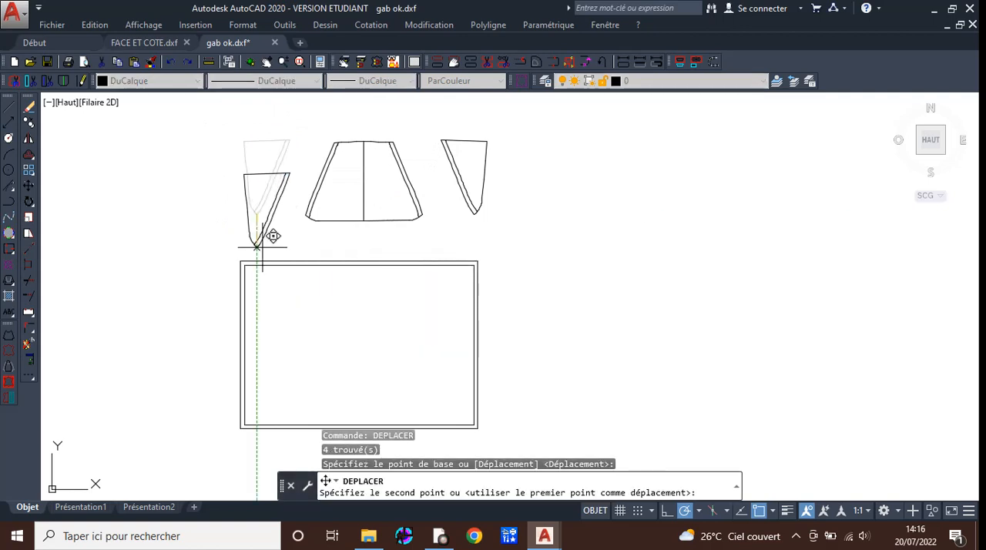
pyautogui.click(283, 376)
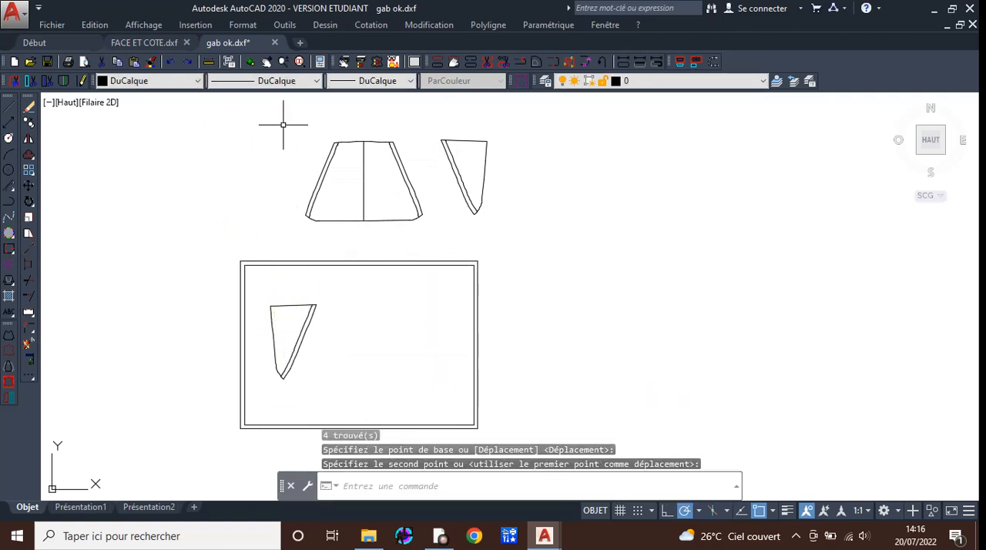
# Move the copied central trapezoid piece from its bottom midpoint into the frame, close beside the left side piece.
pyautogui.click(283, 124)
pyautogui.click(434, 231)
pyautogui.write('de')
pyautogui.press('Return')
pyautogui.click(363, 221)
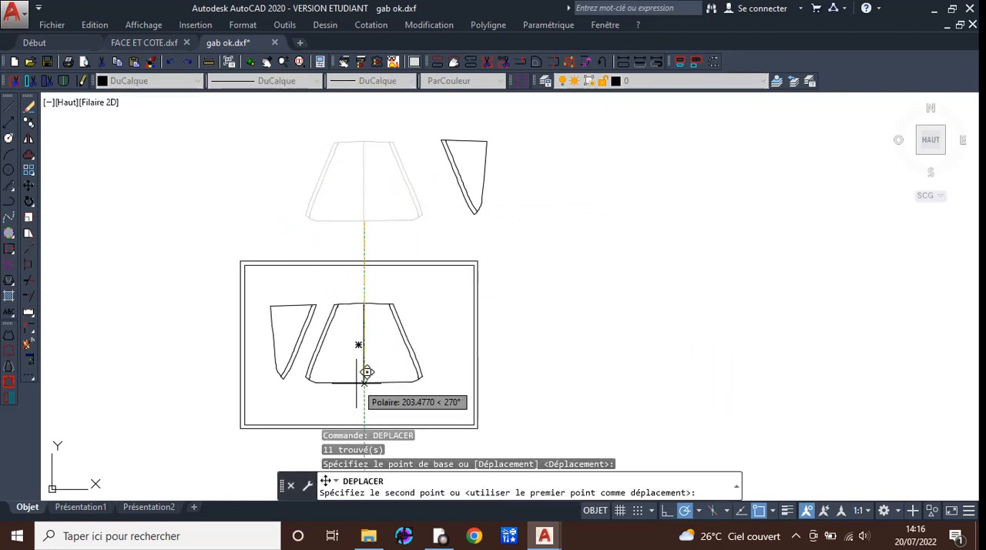
pyautogui.click(353, 382)
# Move the copied right side piece from its lower tip into the frame beside the central piece, with Ortho mode off.
pyautogui.click(426, 110)
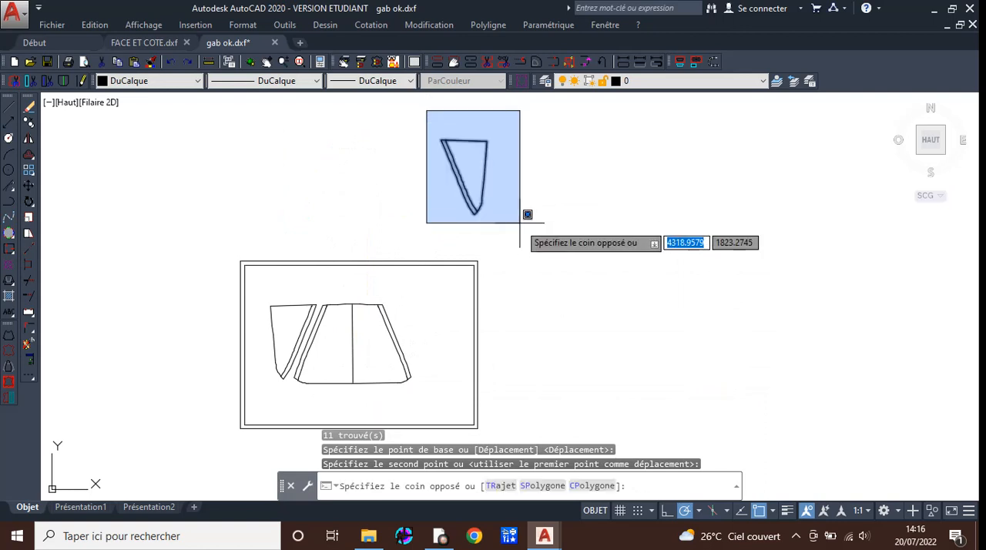
pyautogui.click(520, 228)
pyautogui.write('de')
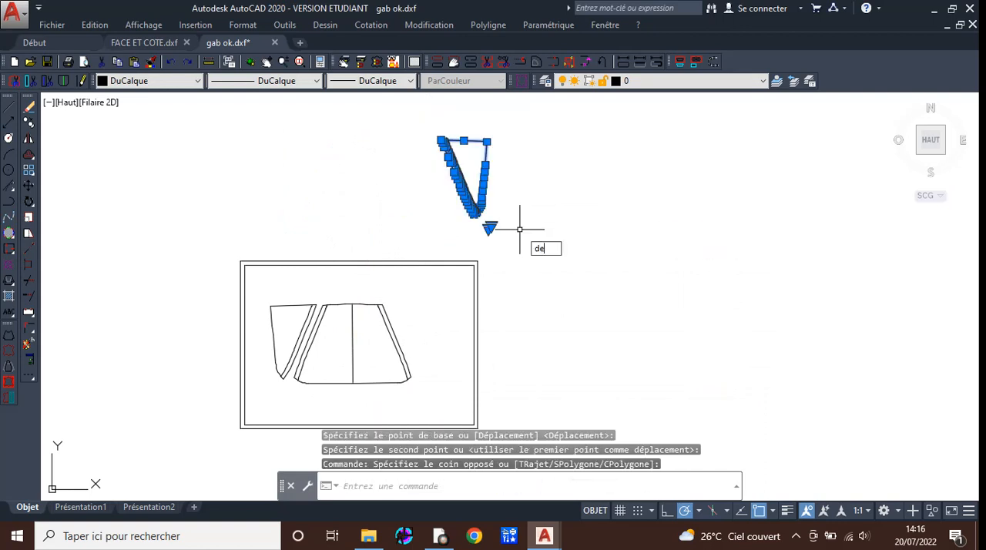
pyautogui.write('pl')
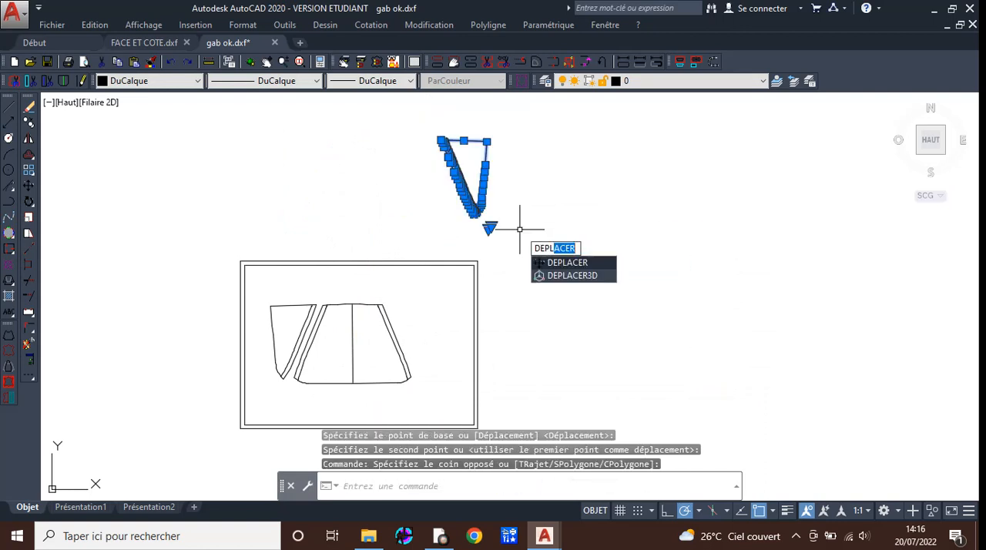
pyautogui.press('Return')
pyautogui.click(476, 210)
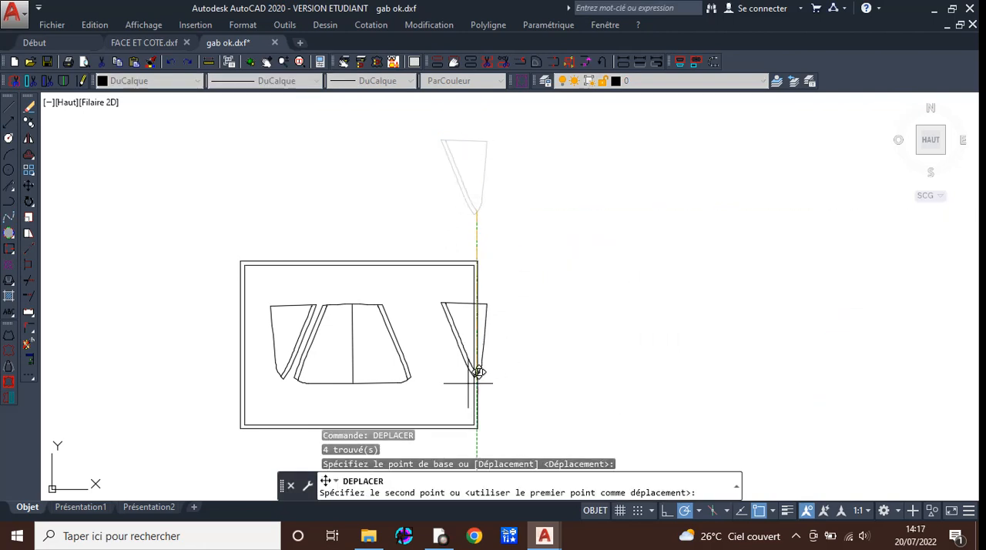
pyautogui.moveTo(438, 396); pyautogui.dragTo(449, 280, button='middle')
pyautogui.scroll(3, 451, 246)
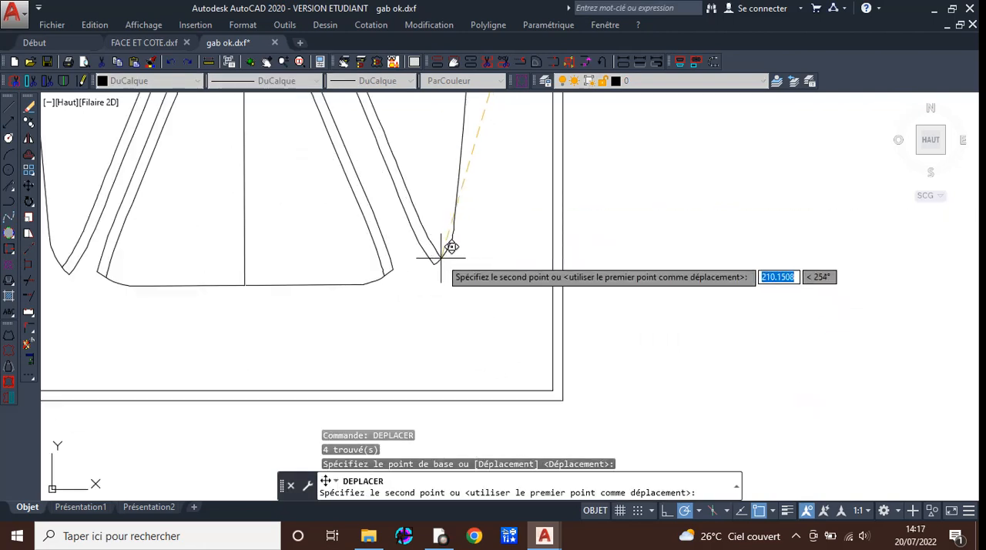
pyautogui.scroll(-5, 452, 247)
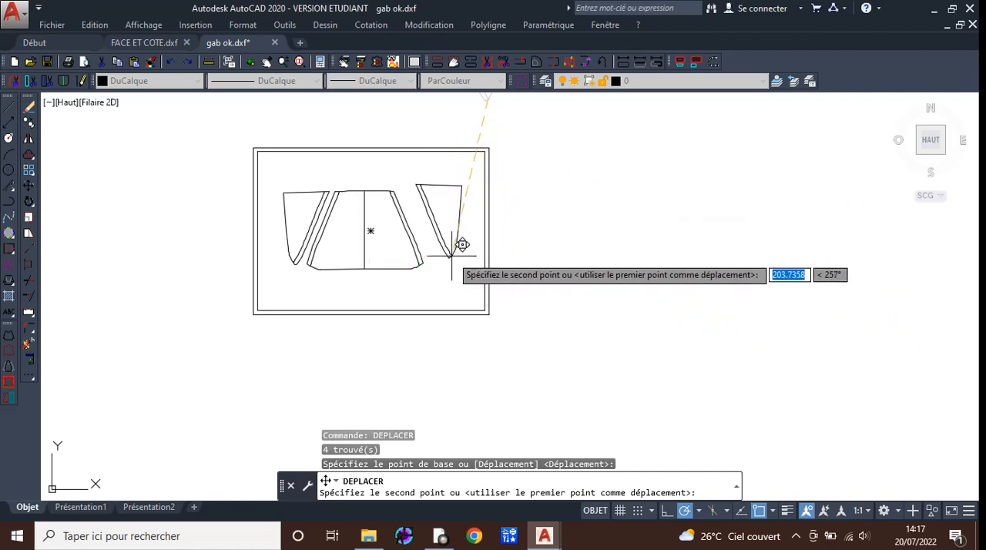
pyautogui.press('F8')
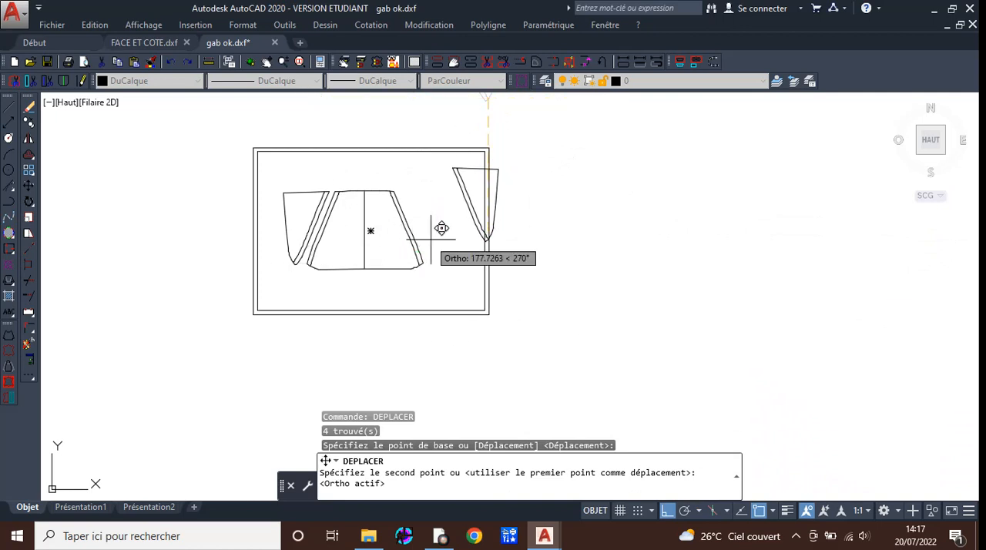
pyautogui.press('F8')
pyautogui.click(437, 273)
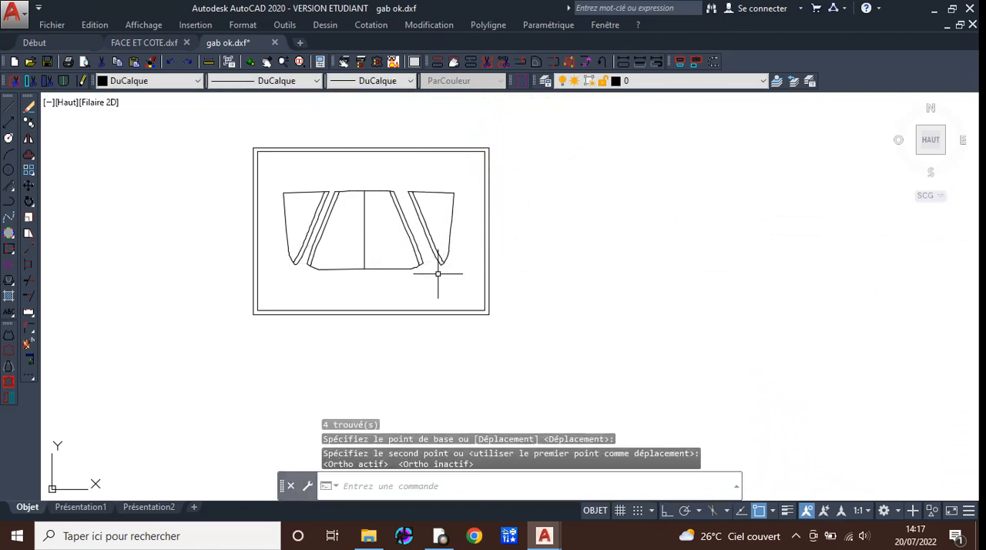
# Start a model space plot with the Brother MFC-J5330DW Printer and set the drawing orientation to landscape (Paysage).
pyautogui.scroll(-2, 432, 295)
pyautogui.moveTo(504, 279); pyautogui.dragTo(574, 319, button='middle')
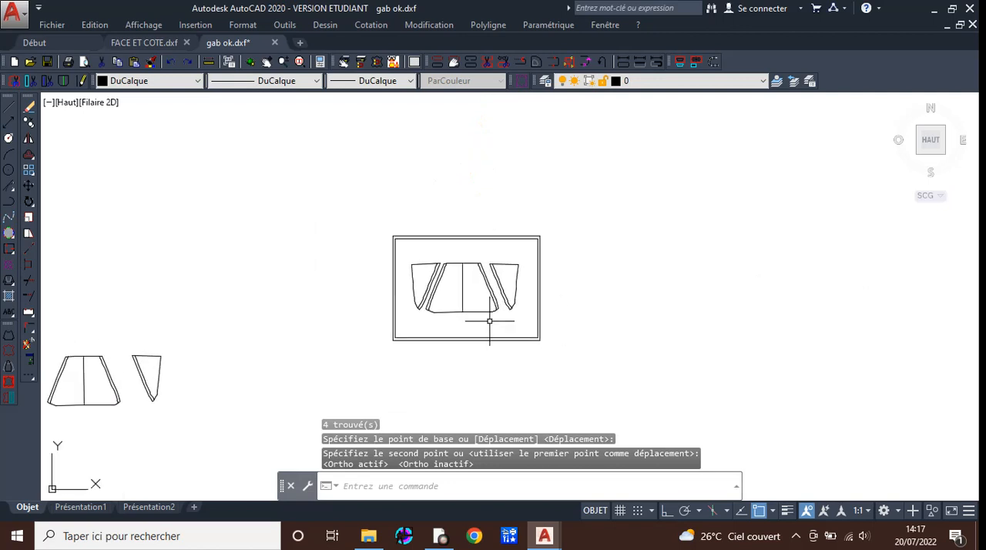
pyautogui.scroll(4, 489, 321)
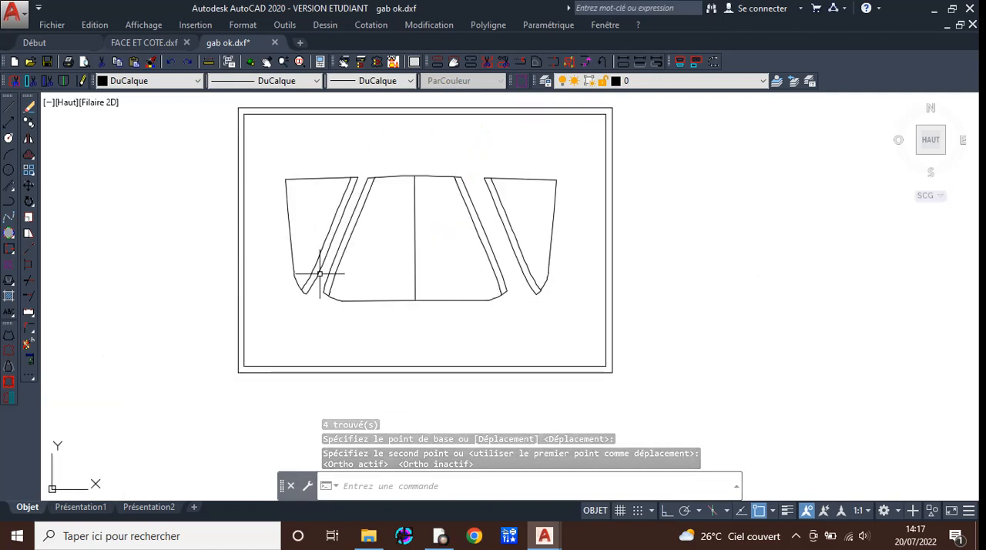
pyautogui.scroll(-4, 440, 329)
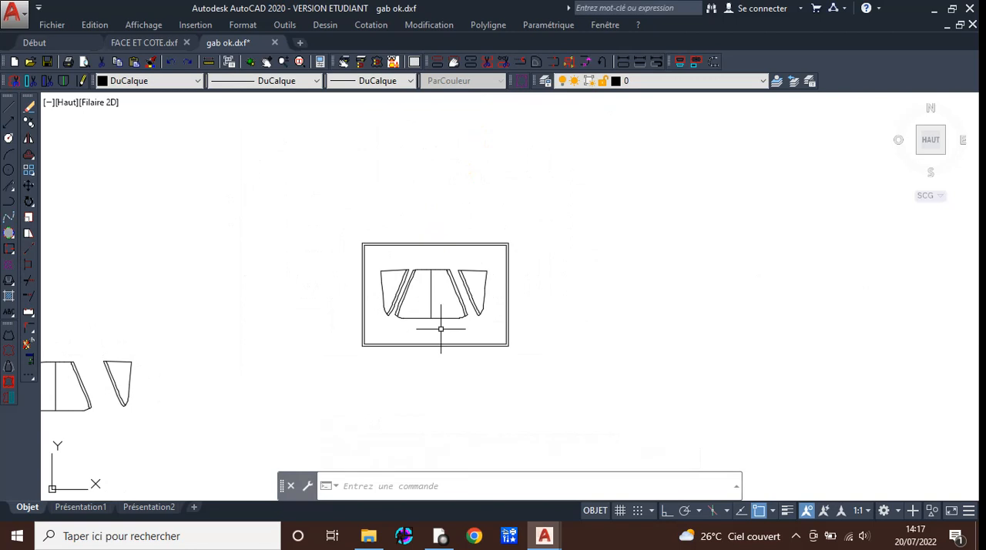
pyautogui.scroll(4, 437, 248)
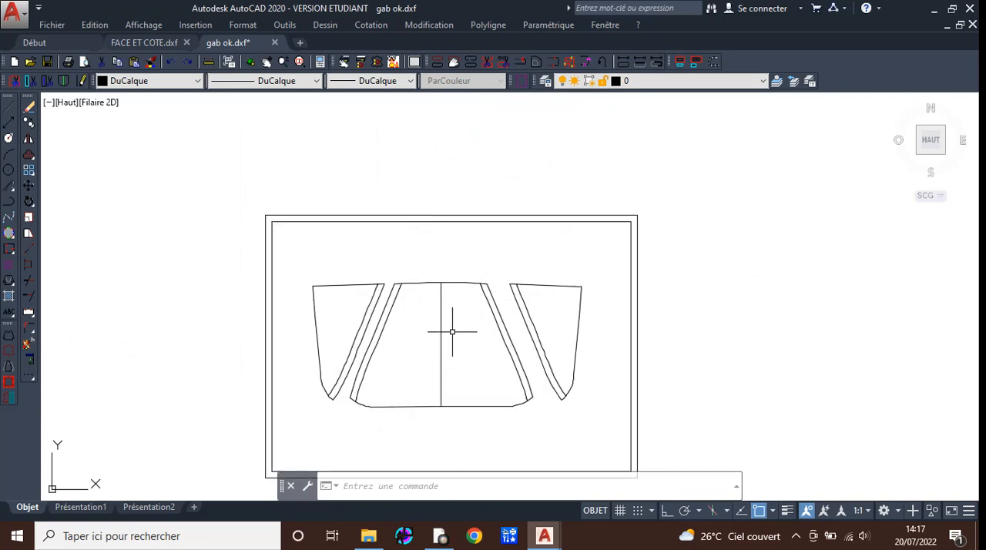
pyautogui.moveTo(589, 401); pyautogui.dragTo(590, 357, button='middle')
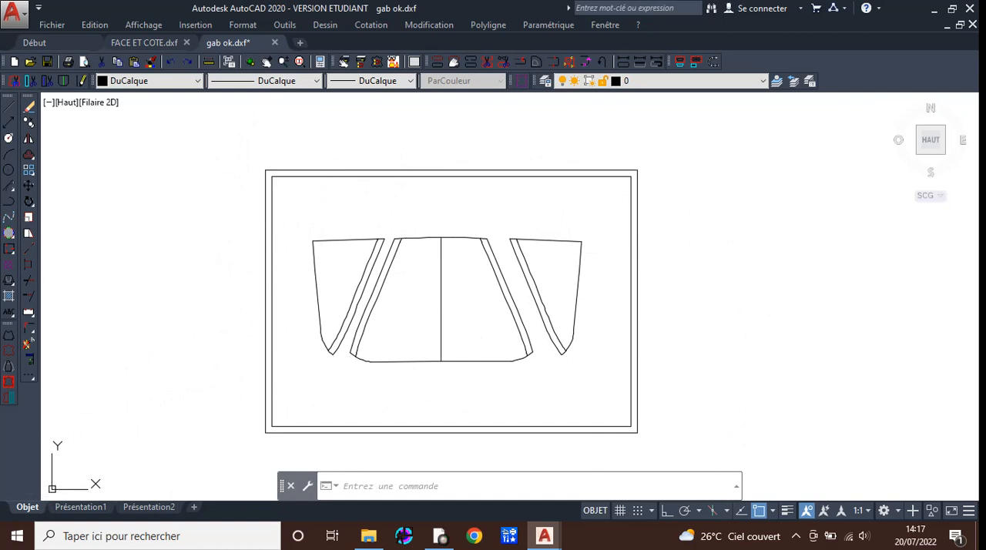
pyautogui.rightClick(27, 507)
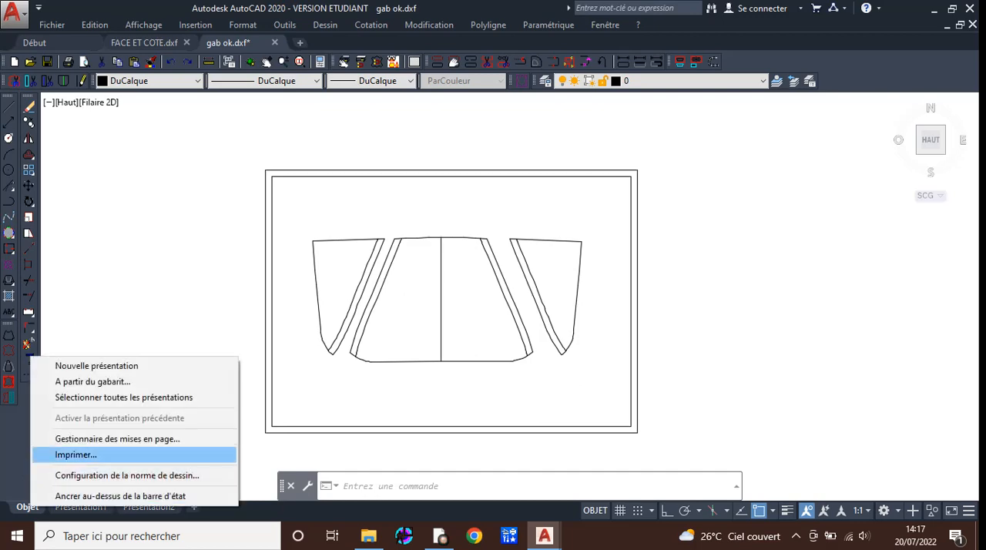
pyautogui.click(75, 454)
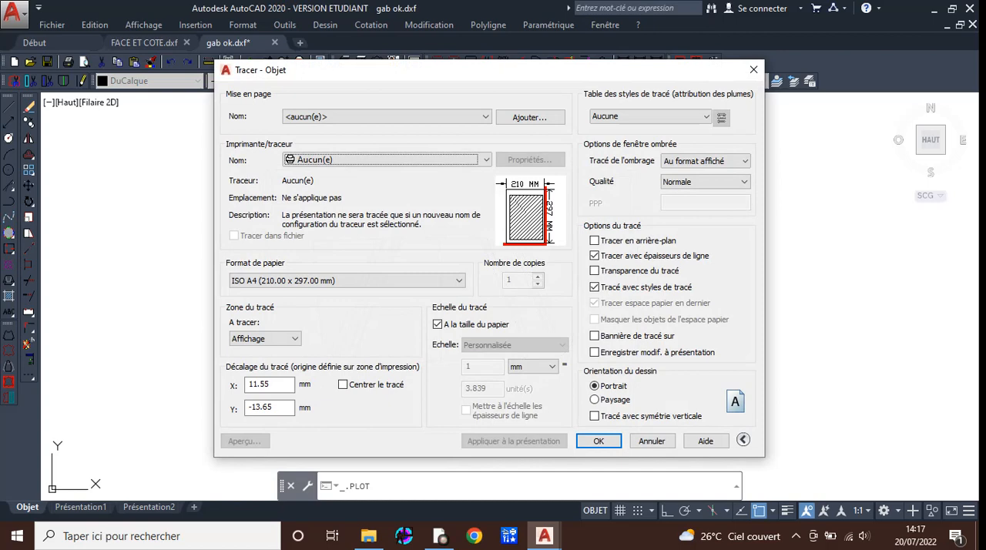
pyautogui.click(385, 160)
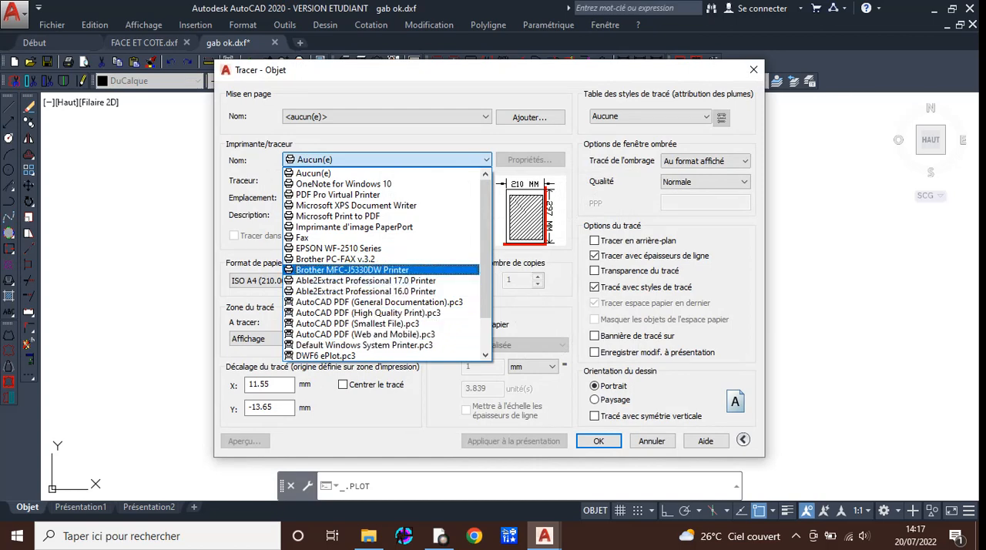
pyautogui.click(352, 269)
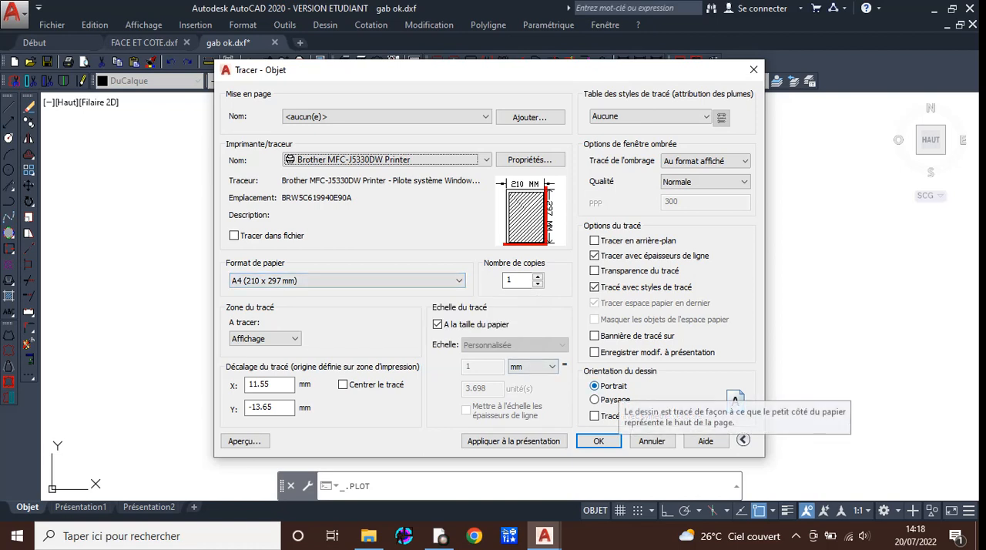
pyautogui.click(594, 400)
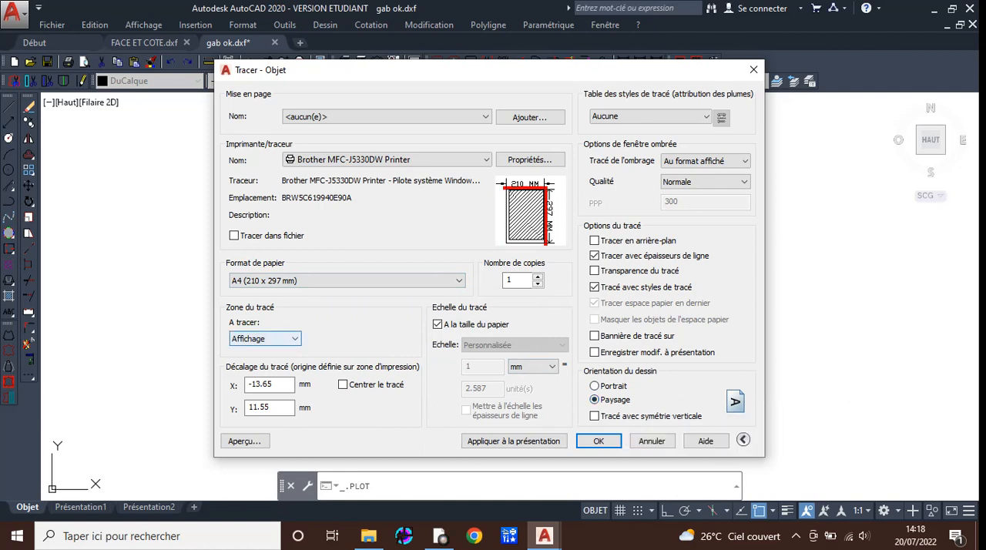
# Set the plot area to a window (Fenêtre) spanning the upper-left to lower-right corners of the outer A4 frame.
pyautogui.click(264, 338)
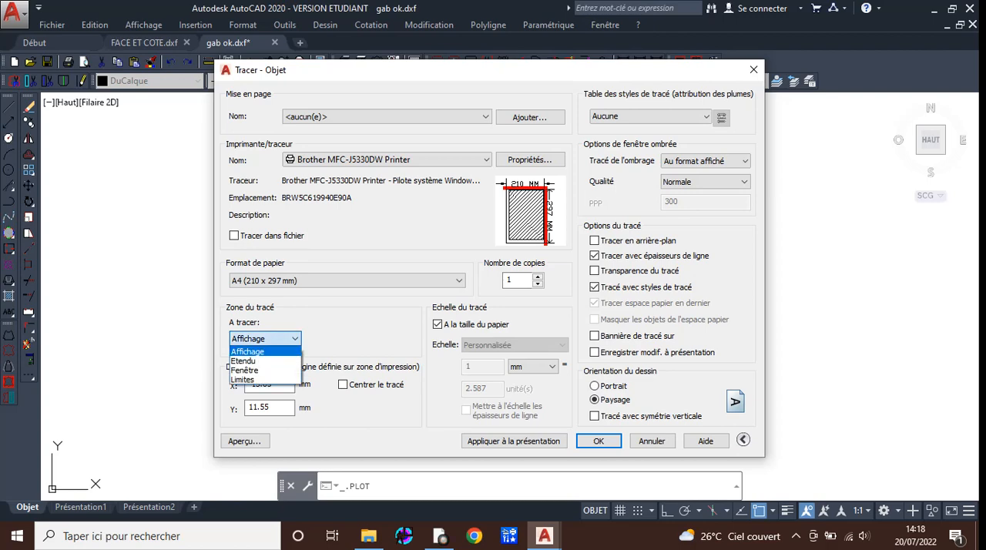
pyautogui.click(244, 370)
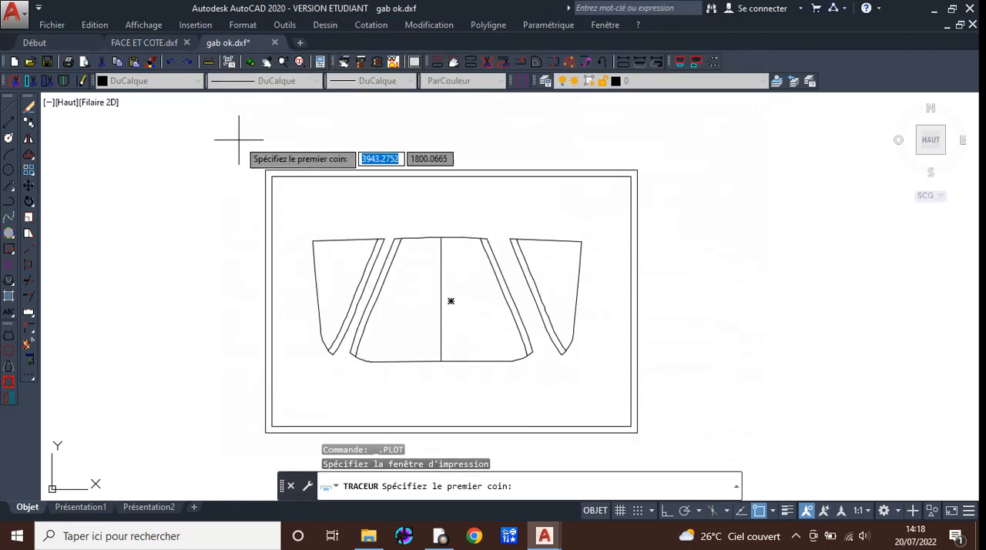
pyautogui.click(265, 170)
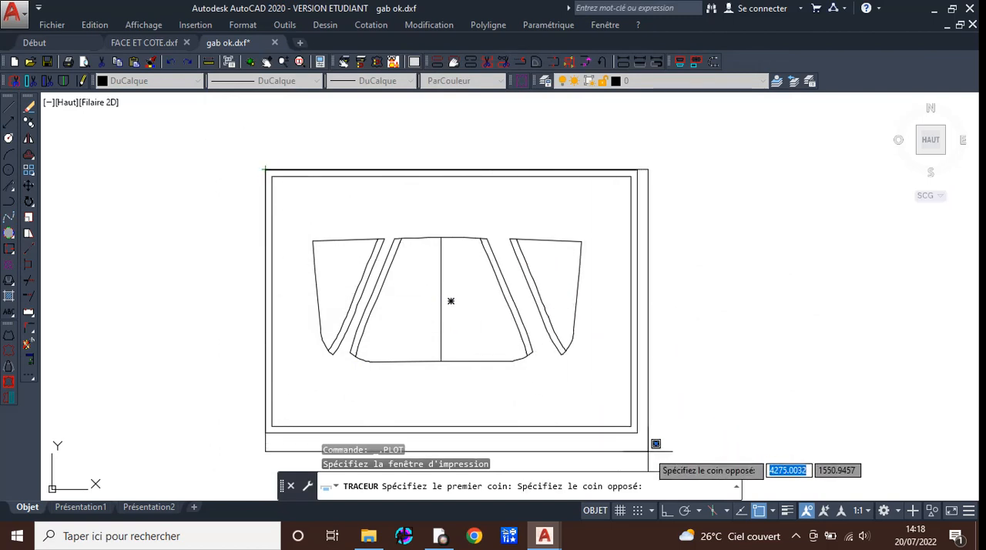
pyautogui.click(637, 433)
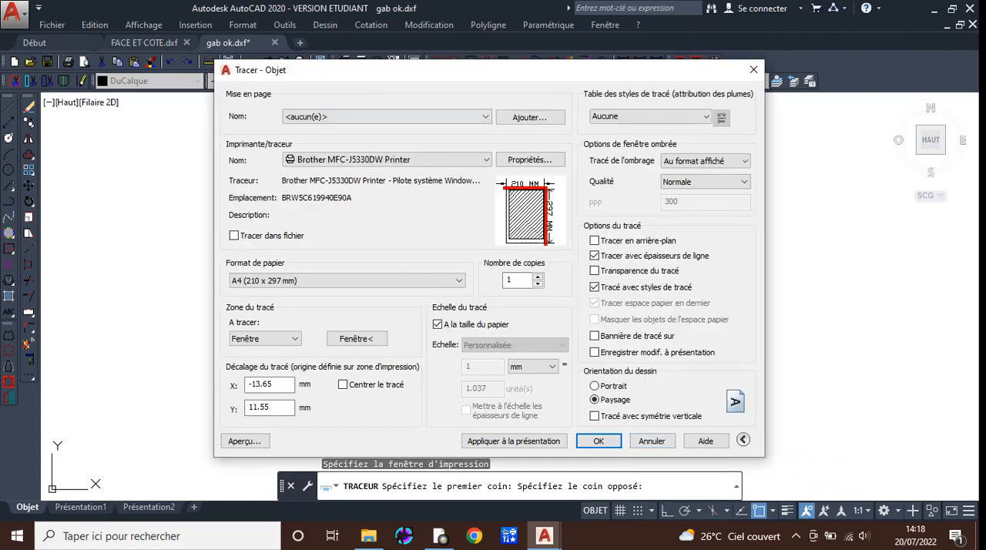
# Centre the plot on the paper, turn off fit to paper, and set the plot scale to 1:1.
pyautogui.moveTo(425, 80)
pyautogui.mouseDown()
pyautogui.moveTo(4, 75)
pyautogui.moveTo(427, 63)
pyautogui.mouseUp()
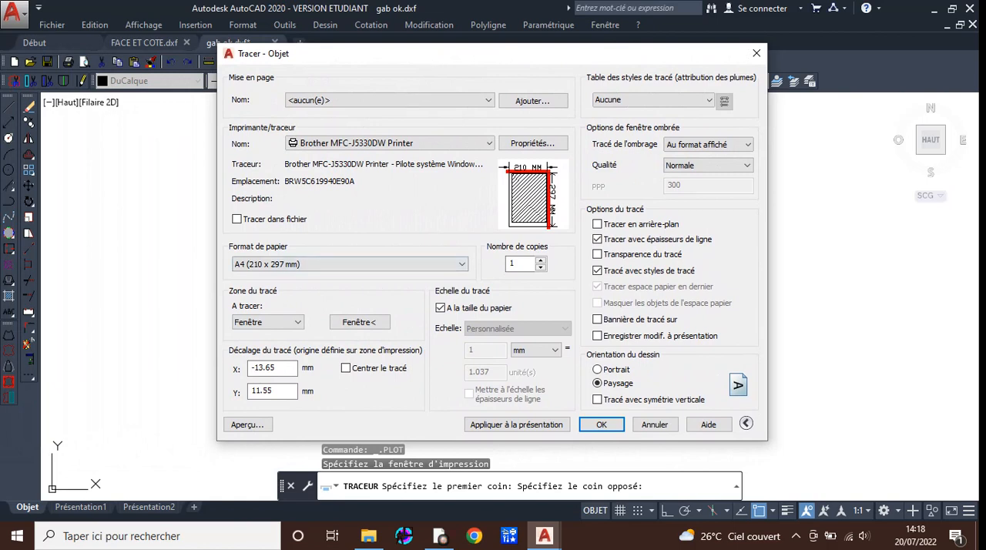
pyautogui.click(346, 368)
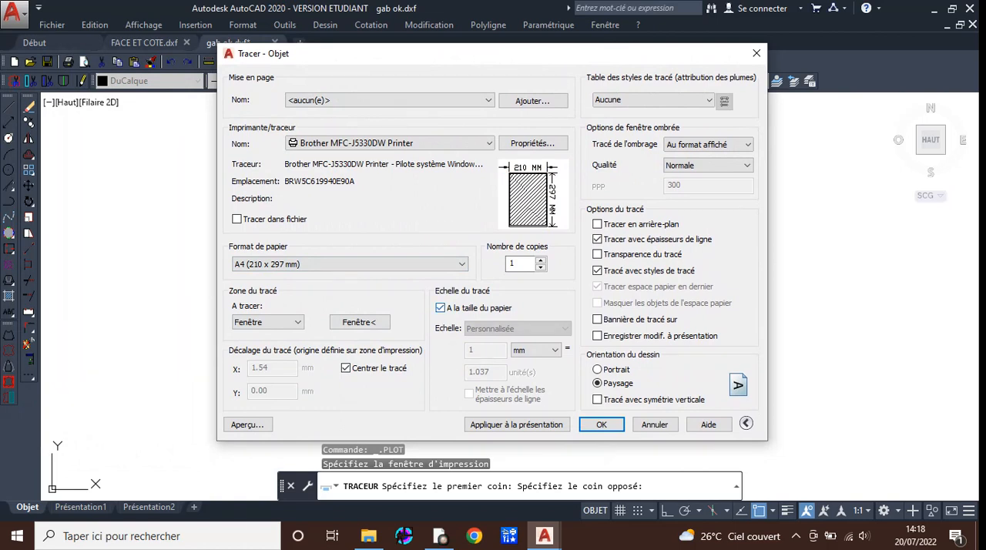
pyautogui.click(441, 307)
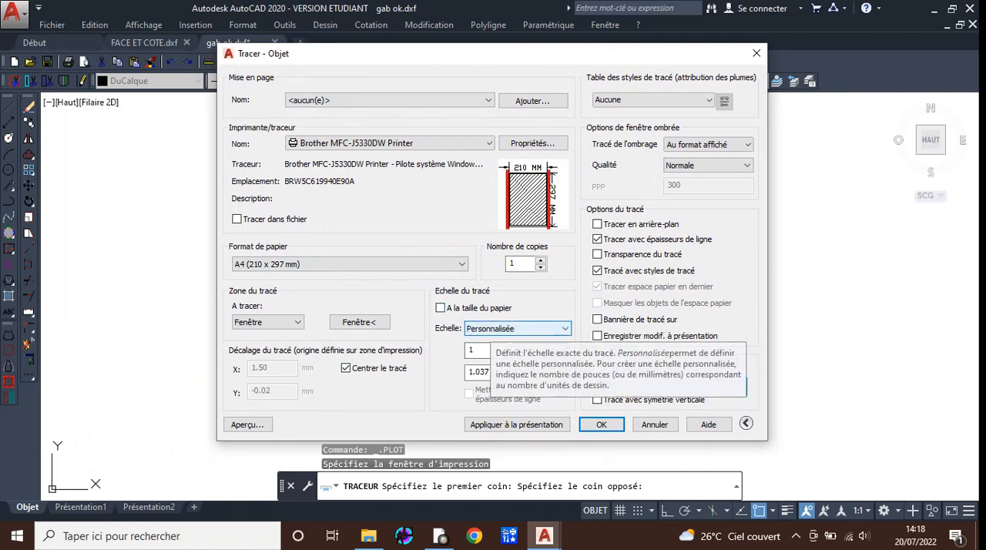
pyautogui.click(491, 329)
pyautogui.click(490, 352)
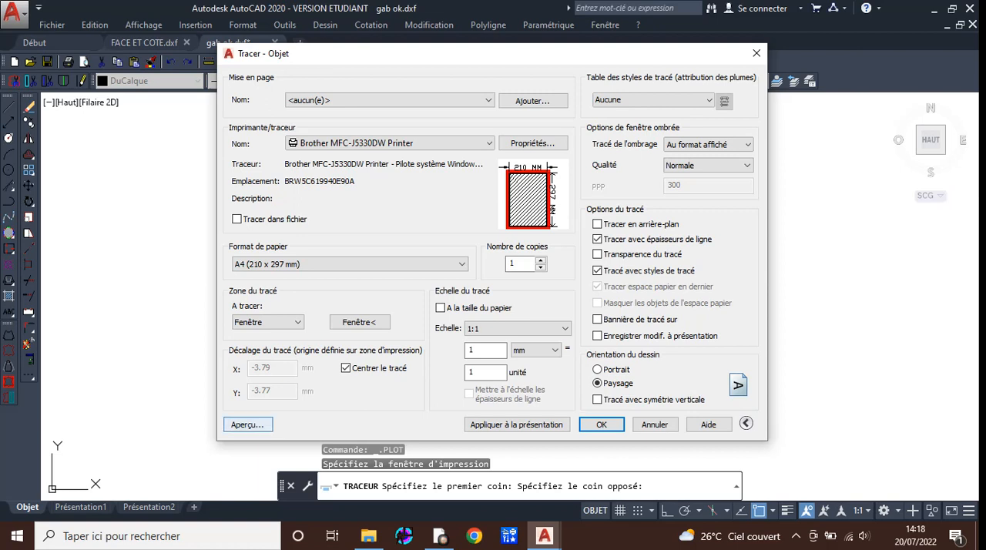
# Preview the plot and inspect the three pattern pieces and frame on the sheet.
pyautogui.click(247, 425)
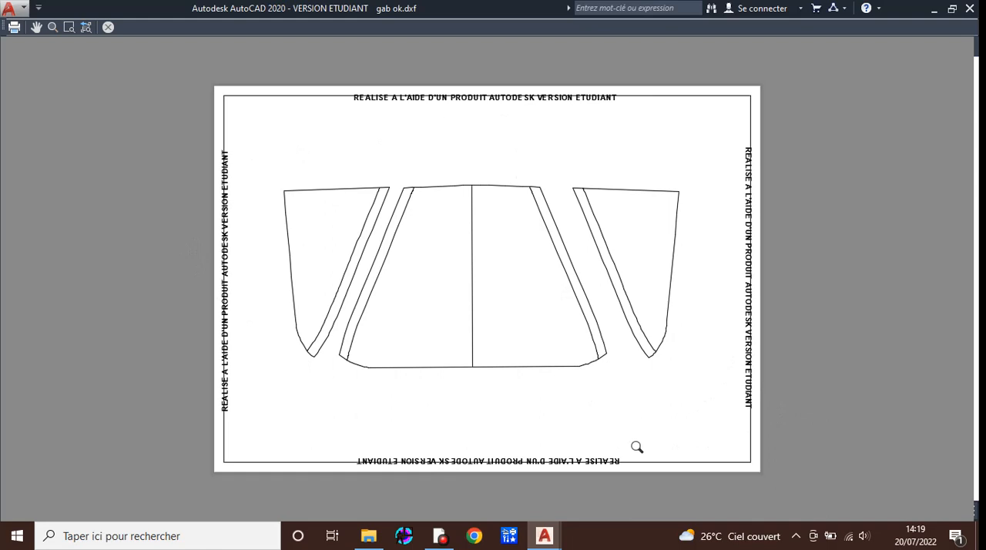
pyautogui.scroll(2, 455, 263)
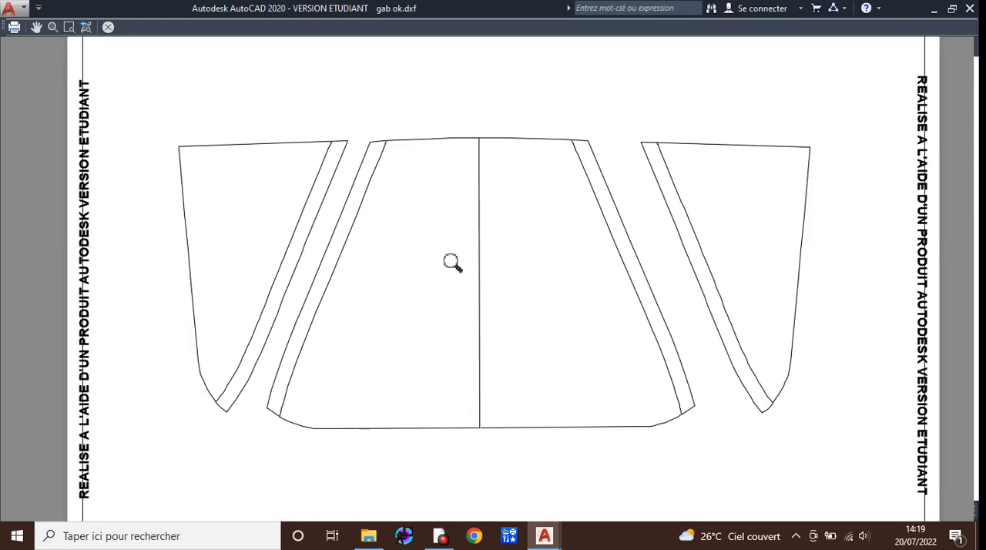
pyautogui.scroll(-2, 604, 363)
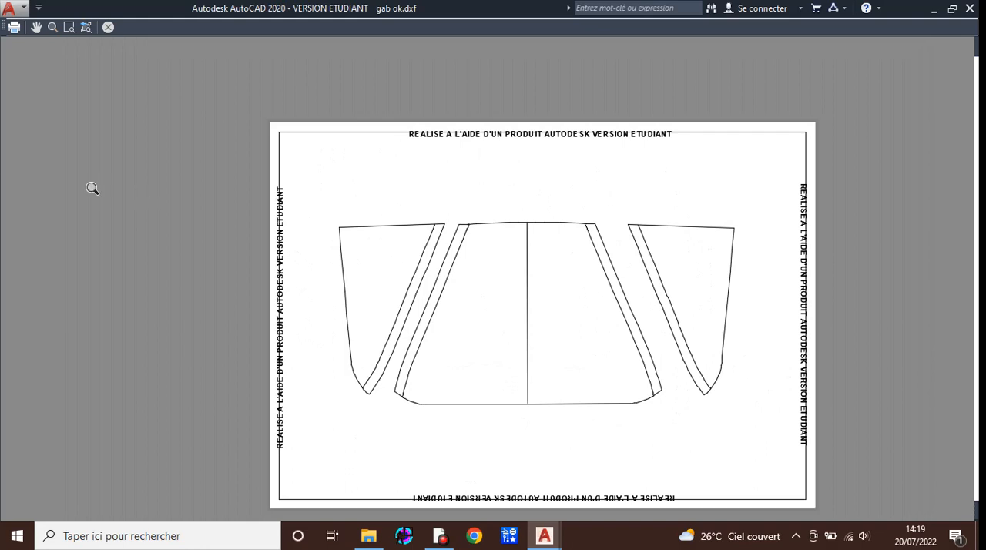
# Send the previewed plot to the Brother MFC-J5330DW Printer and dismiss the plot and print notifications.
pyautogui.click(13, 30)
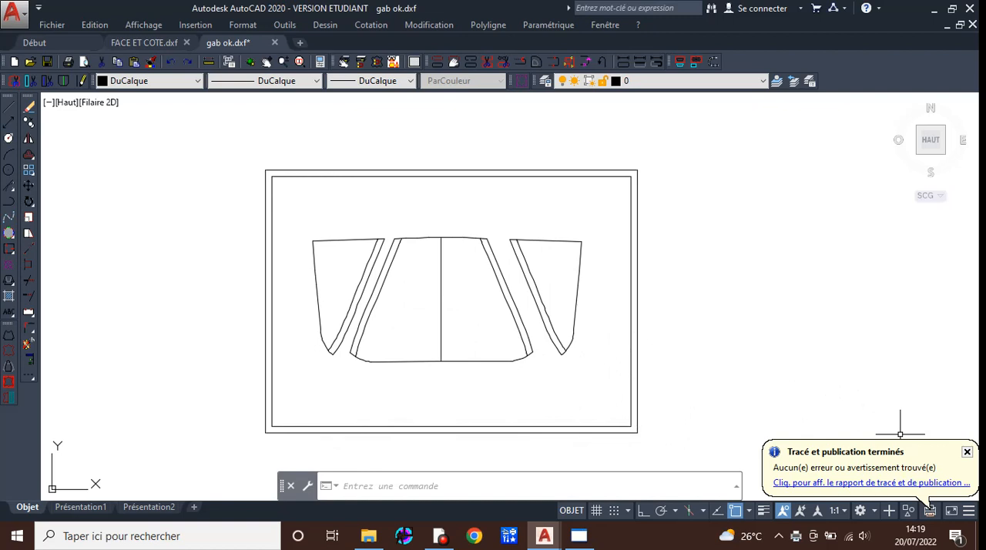
pyautogui.click(966, 451)
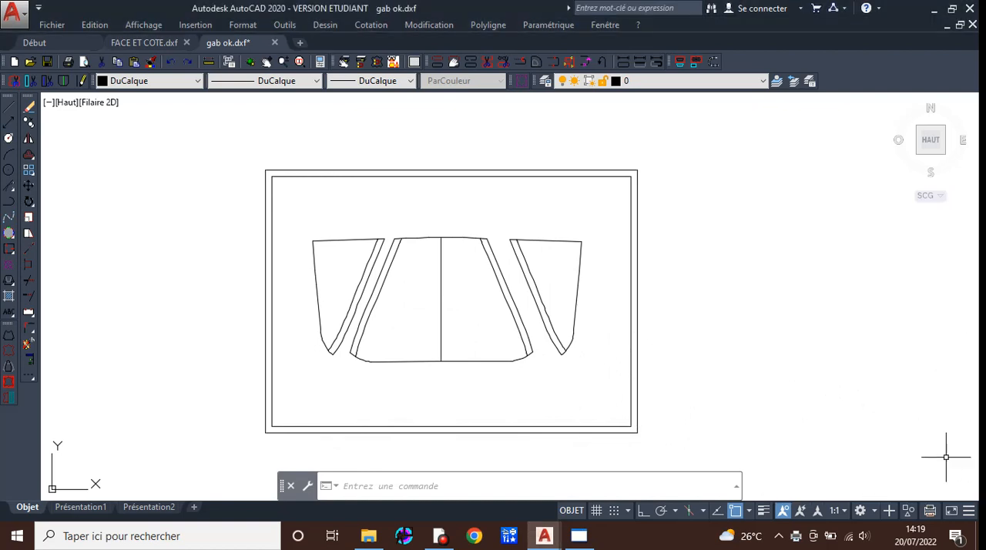
pyautogui.moveTo(482, 459); pyautogui.dragTo(482, 415, button='middle')
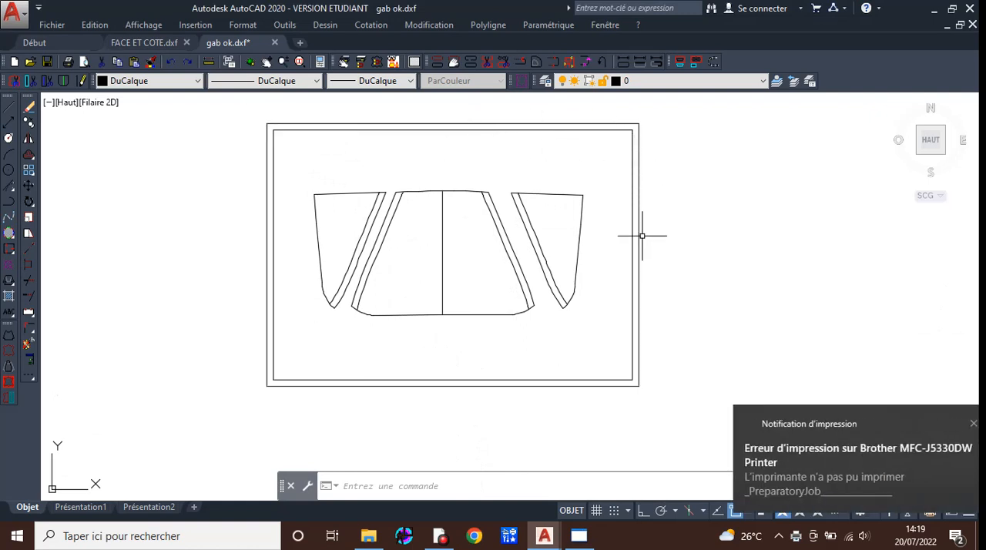
pyautogui.click(946, 423)
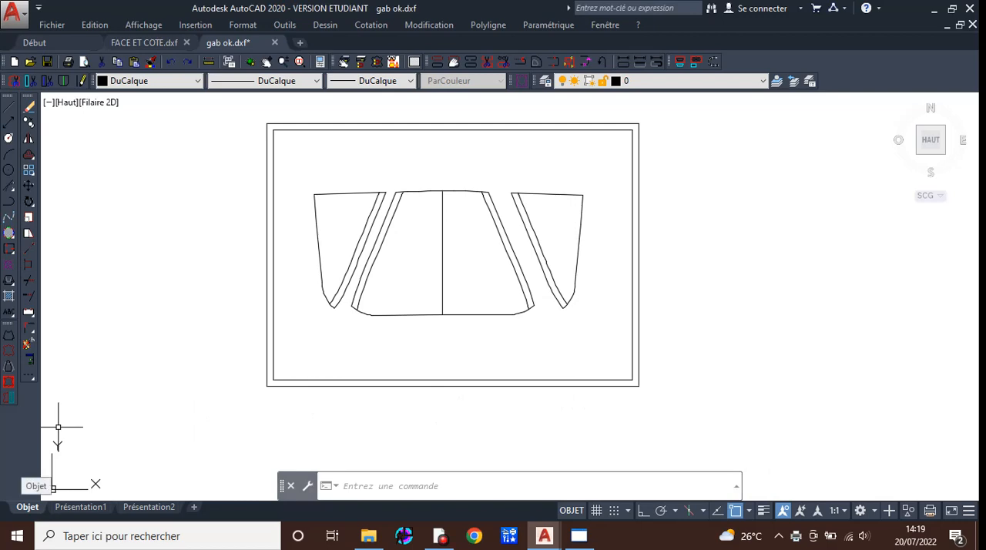
# Start a new model space plot with Microsoft Print to PDF and set the drawing orientation to landscape (Paysage).
pyautogui.rightClick(28, 506)
pyautogui.click(74, 456)
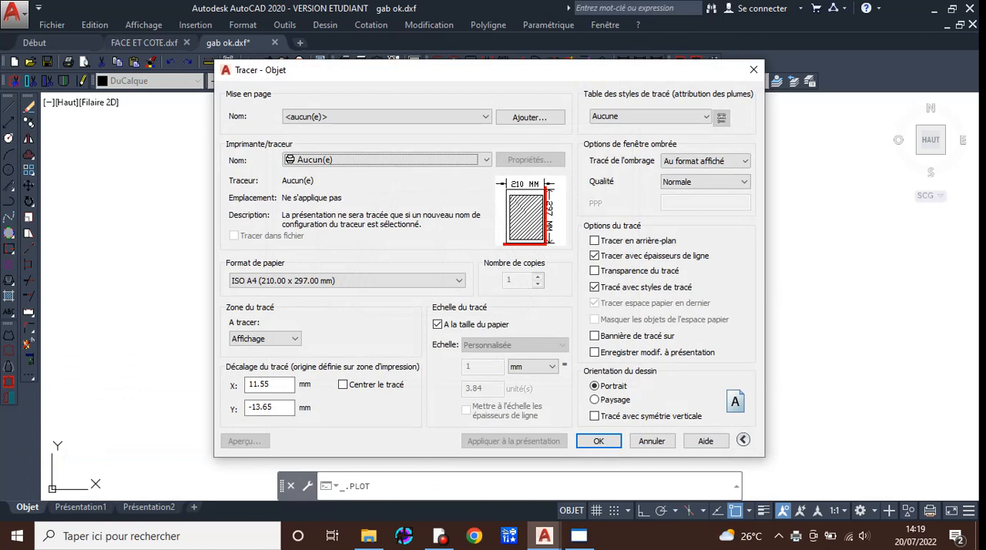
pyautogui.click(385, 159)
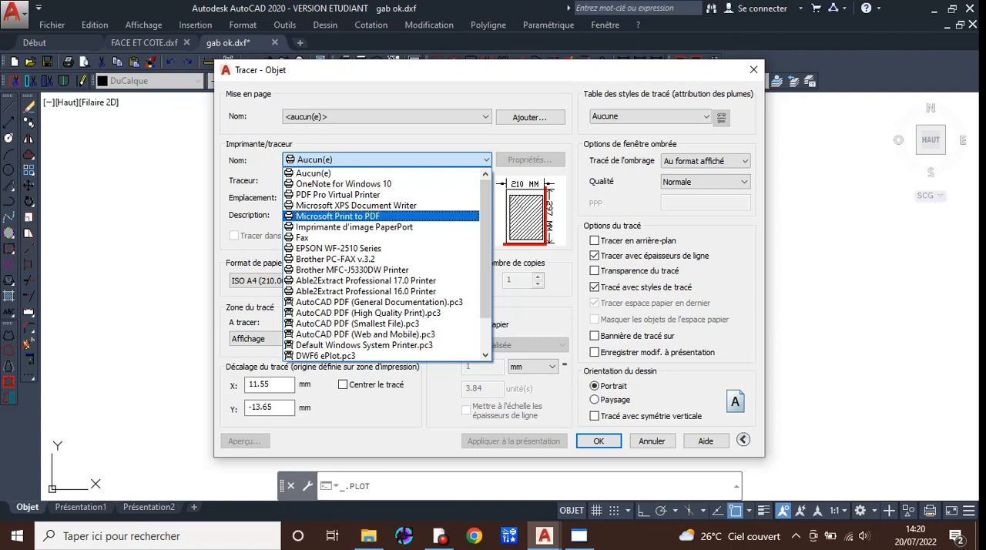
pyautogui.click(338, 217)
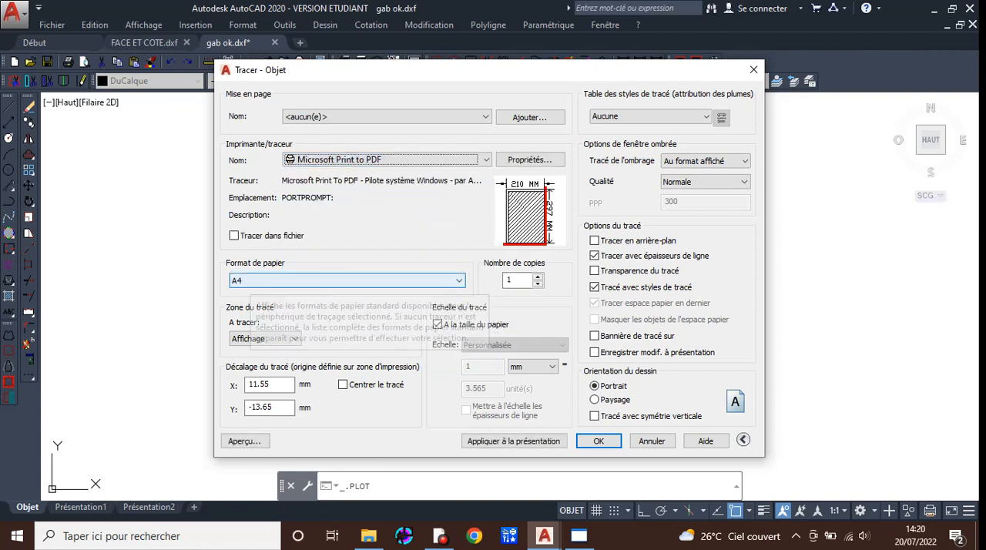
pyautogui.click(594, 399)
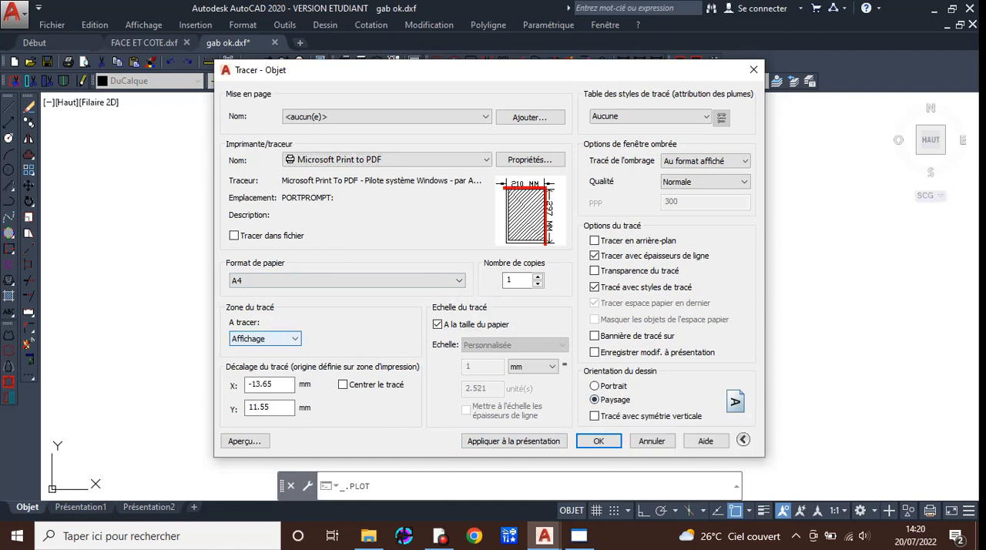
# Define the PDF plot area as a window (Fenêtre) around the outer A4 frame, from its upper-left to lower-right corner.
pyautogui.click(264, 339)
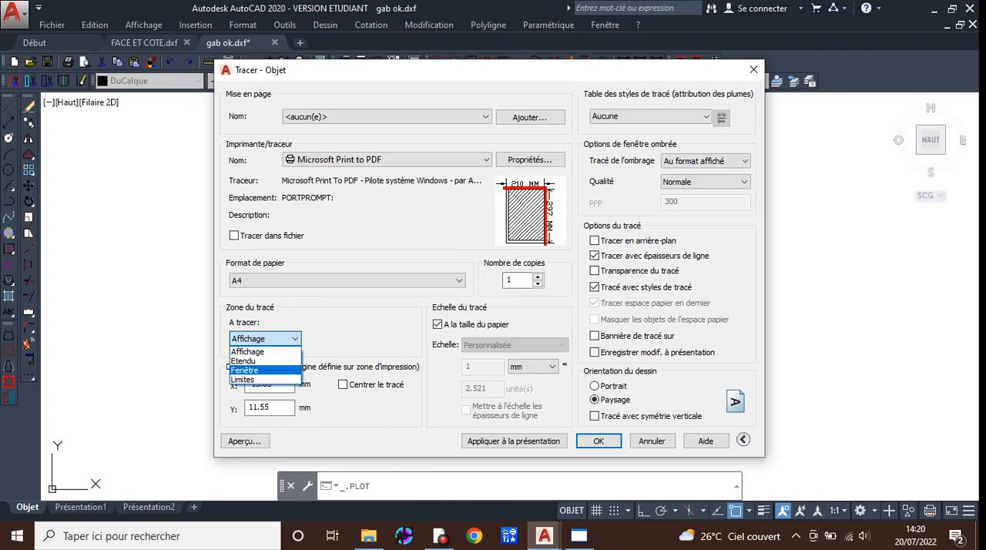
pyautogui.click(245, 370)
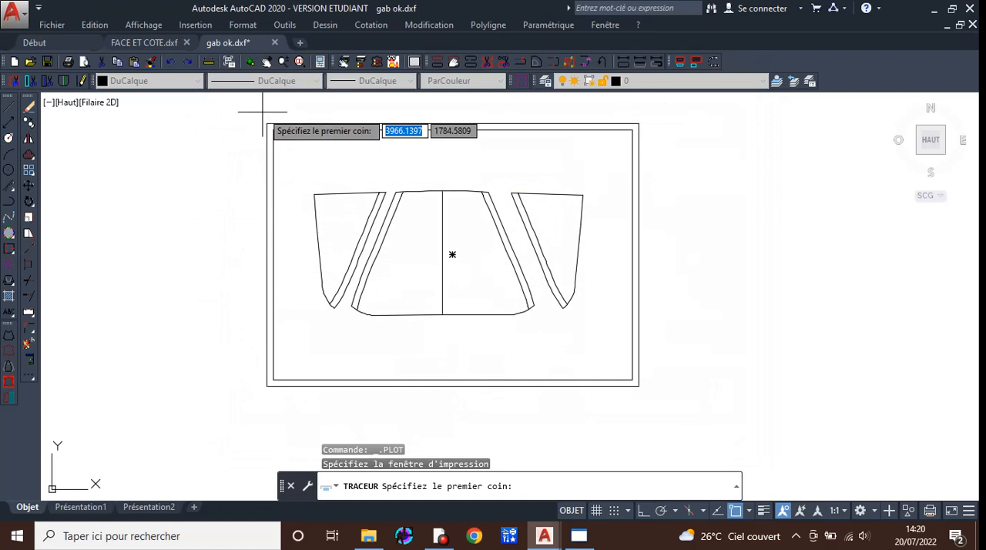
pyautogui.click(266, 123)
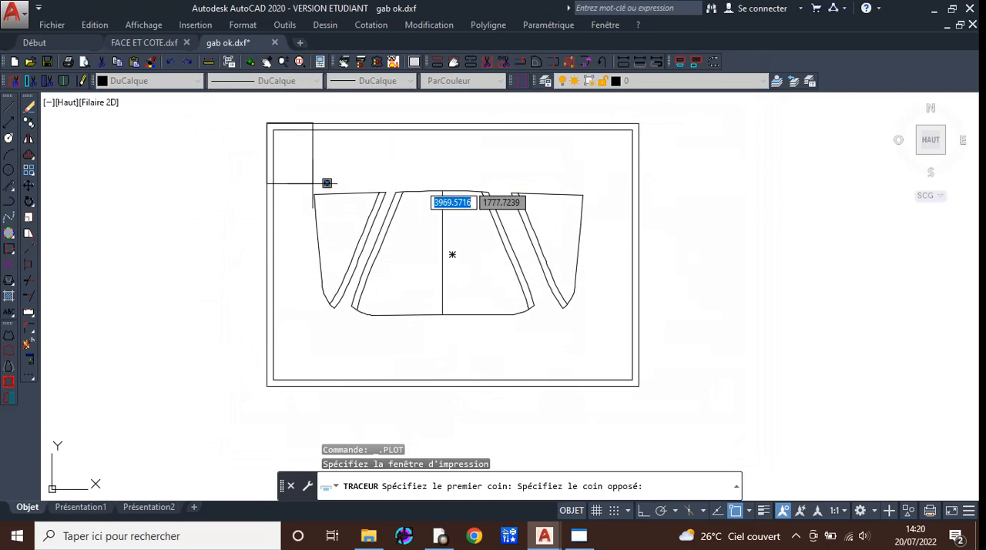
pyautogui.click(643, 389)
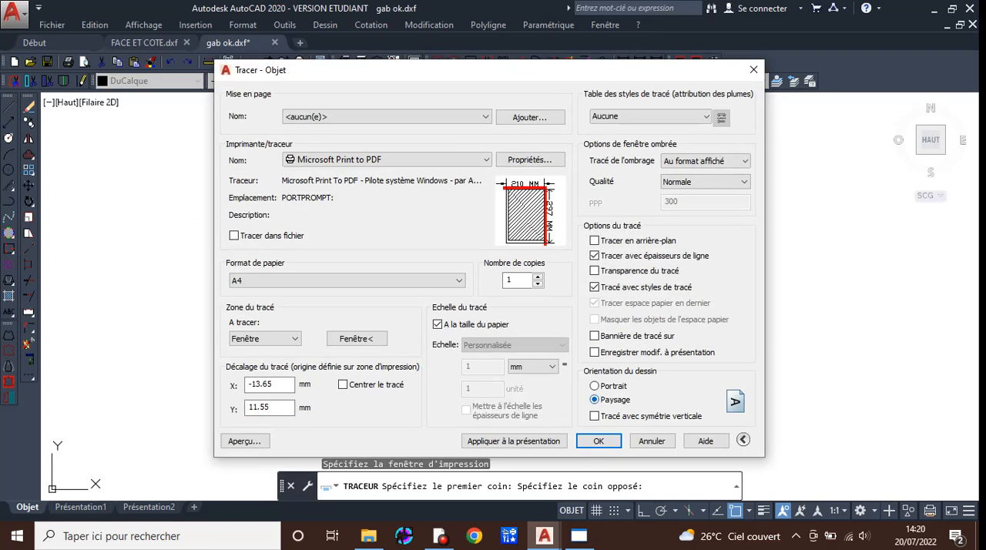
# Centre the PDF plot, turn off fit to paper for a 1:1 scale, and preview it before plotting.
pyautogui.click(343, 385)
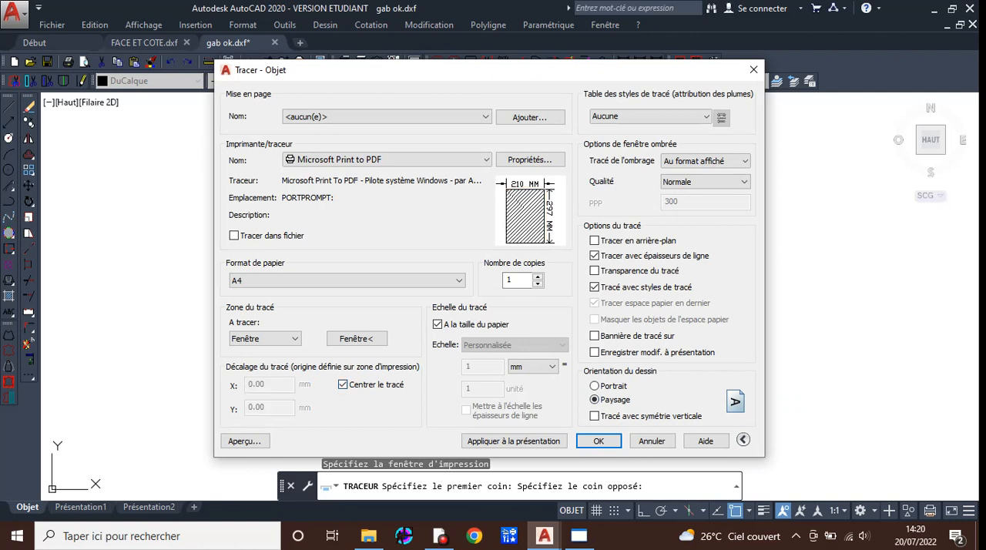
pyautogui.click(437, 324)
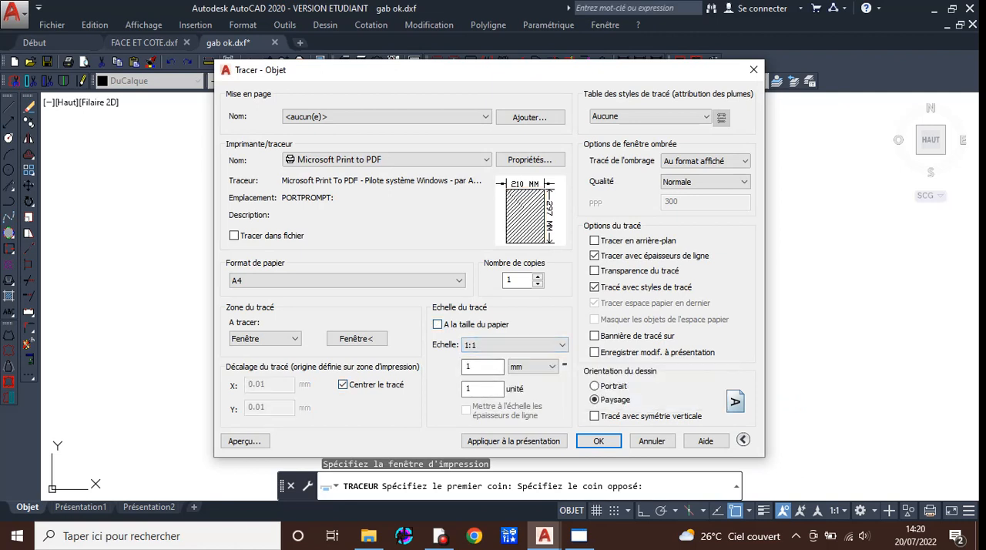
pyautogui.click(245, 441)
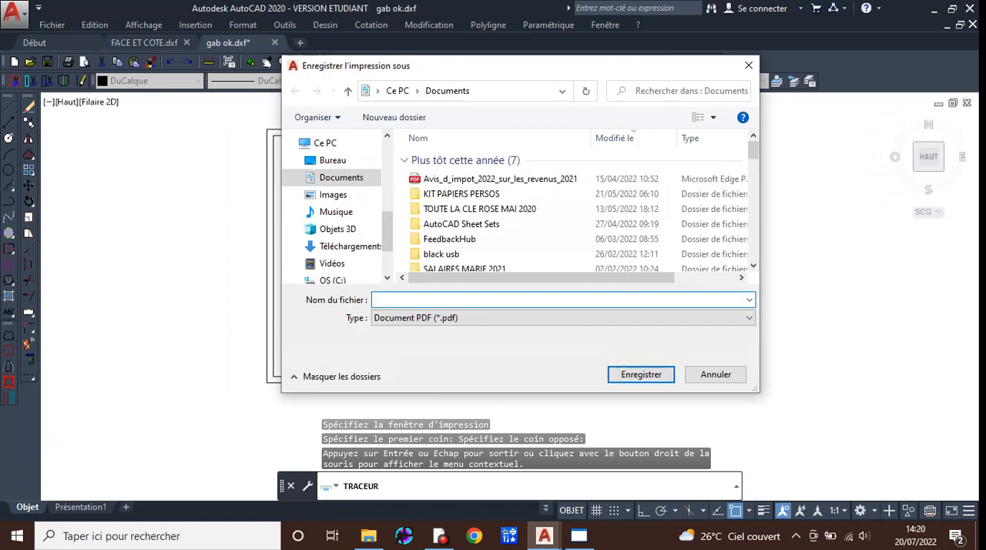
# Choose the folder ALBANE PORTE DOC 2022, under a1-1-models toutes classes confondues and PETITE MAROQUINERIE on drive D:, as the PDF's save location.
pyautogui.press('Tab')
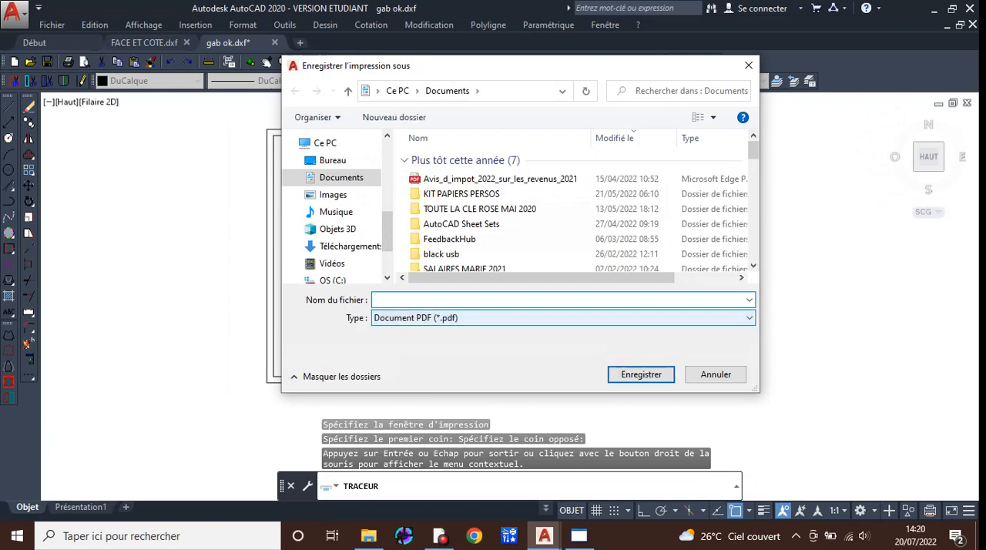
pyautogui.moveTo(387, 234); pyautogui.dragTo(387, 254)
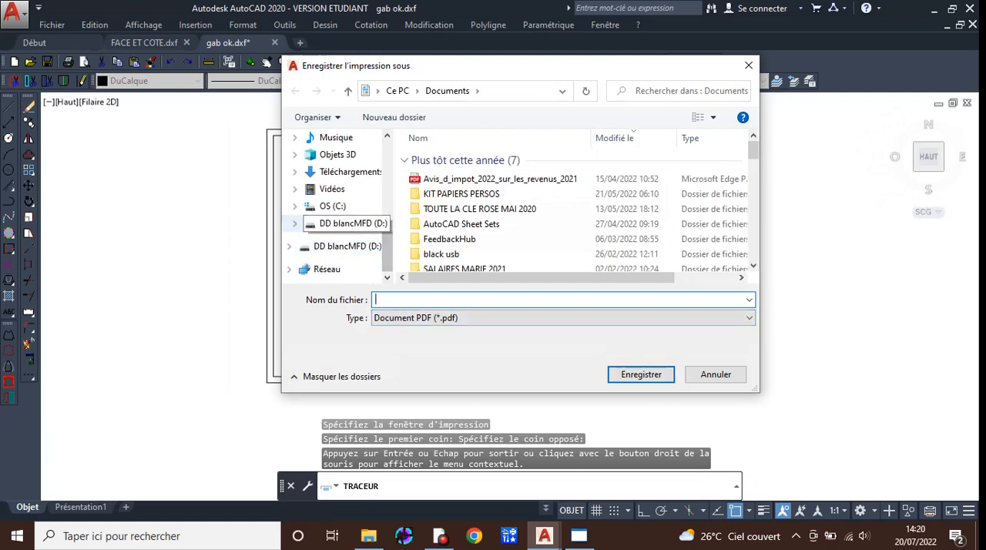
pyautogui.click(350, 224)
pyautogui.click(493, 142)
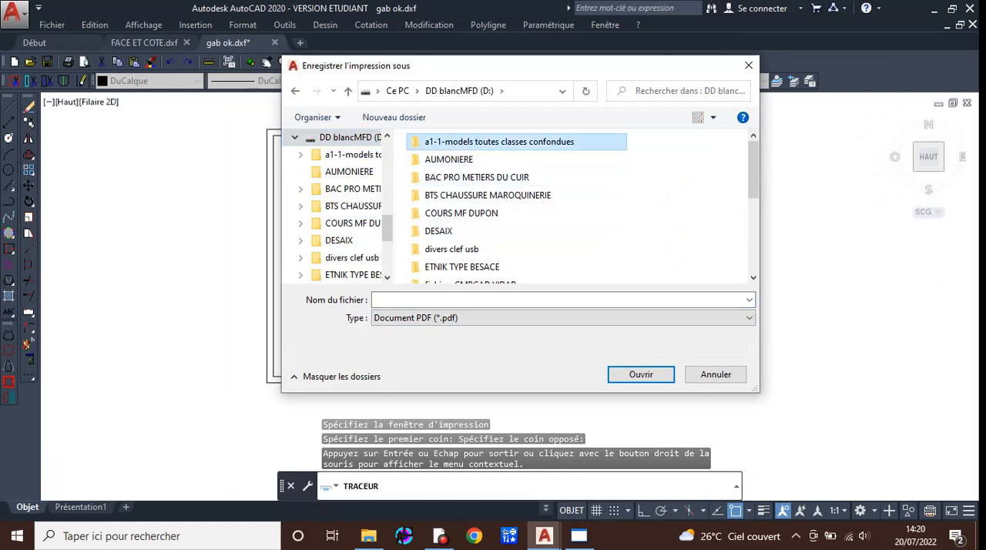
pyautogui.doubleClick(493, 142)
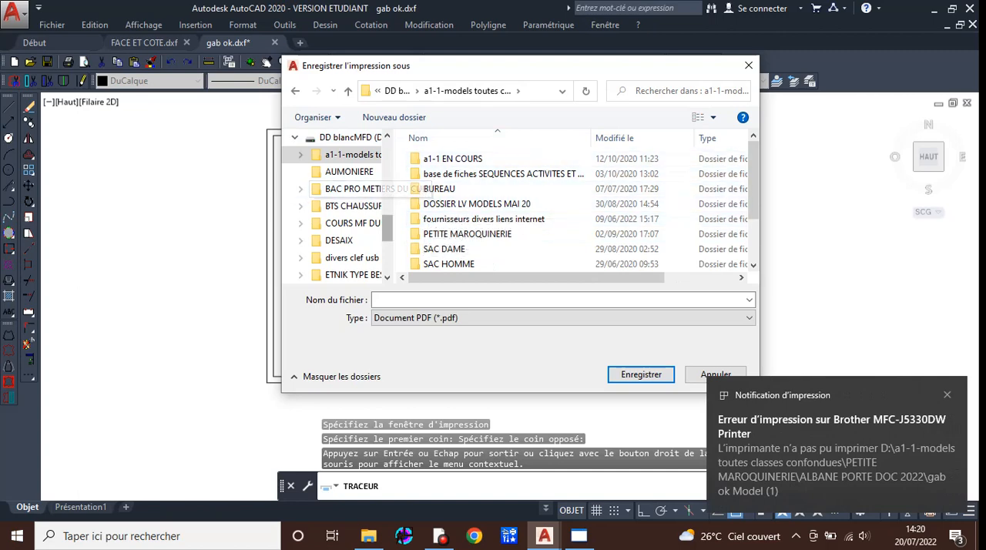
pyautogui.click(468, 235)
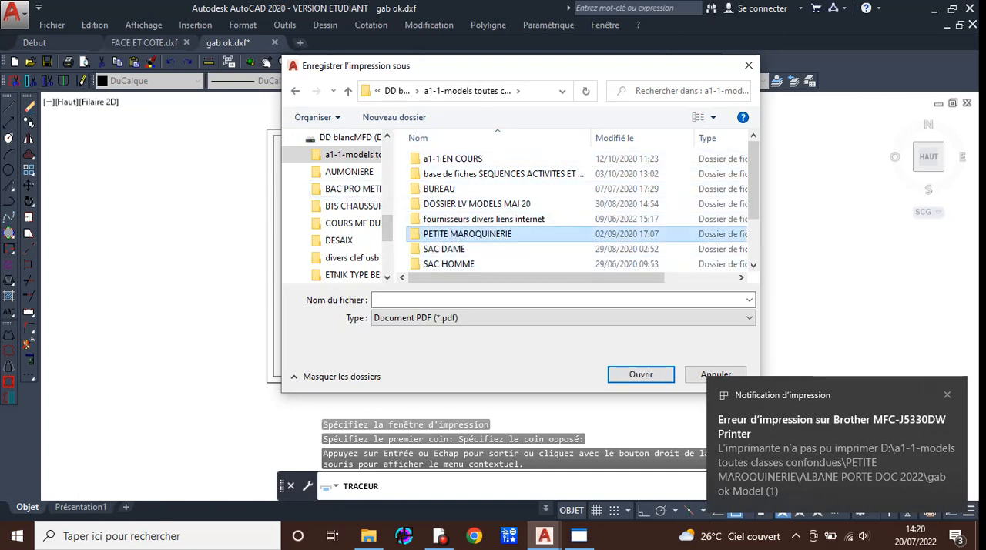
pyautogui.doubleClick(468, 234)
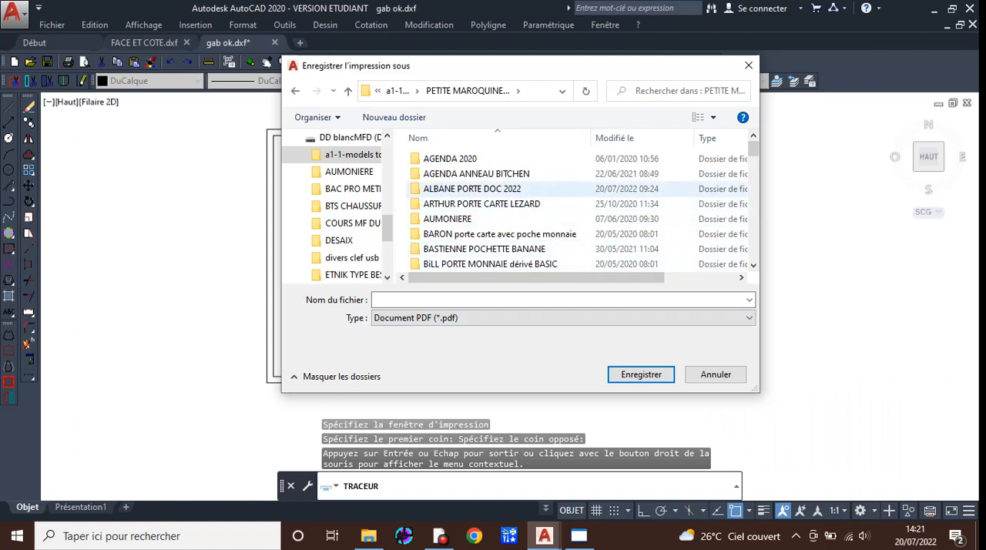
pyautogui.doubleClick(472, 189)
# Name the PDF "gabarits en pdf" and save it.
pyautogui.click(462, 300)
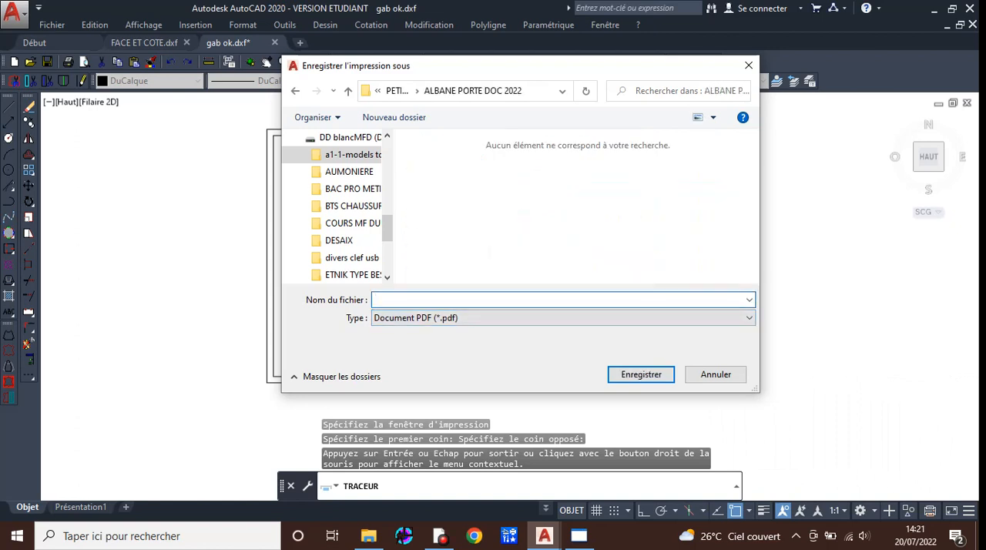
pyautogui.write('gabarits en pdf')
pyautogui.press('Return')
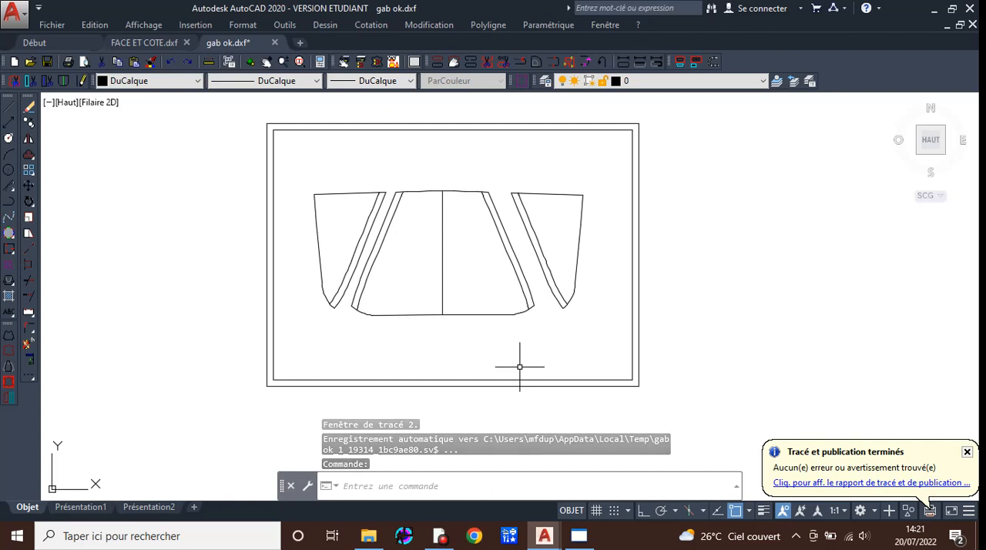
# Switch to File Explorer, open "gabarits en pdf" from the ALBANE PORTE DOC 2022 folder, and view the whole page.
pyautogui.click(368, 536)
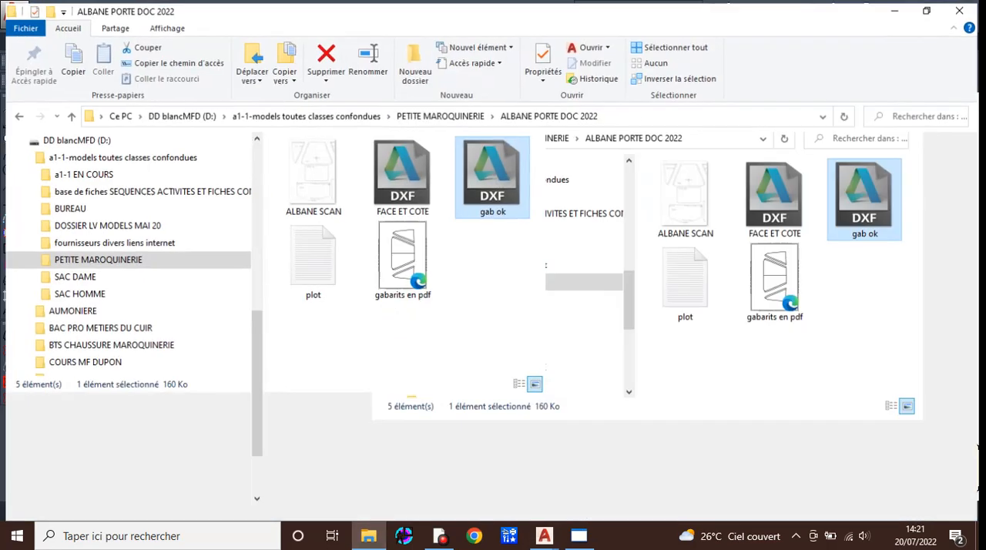
pyautogui.click(869, 27)
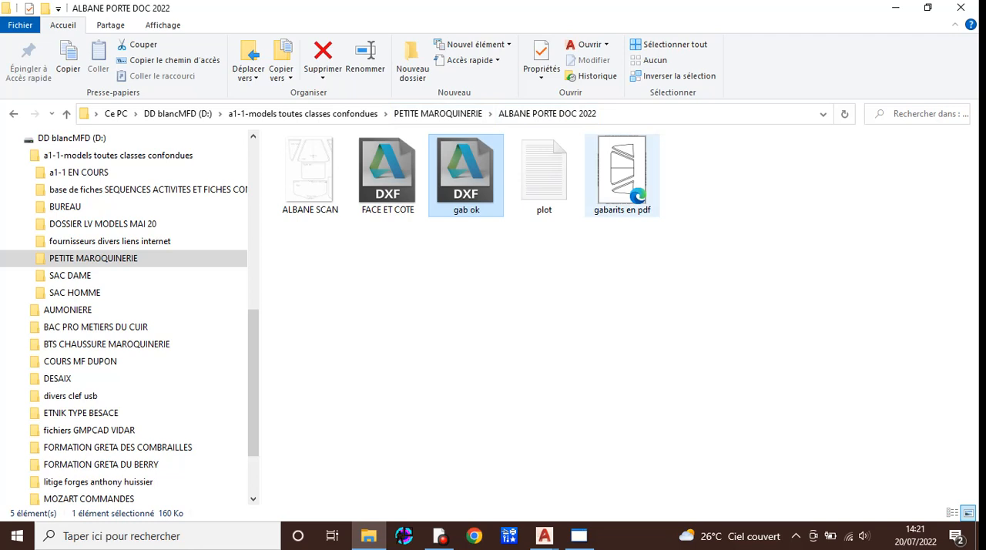
pyautogui.click(624, 175)
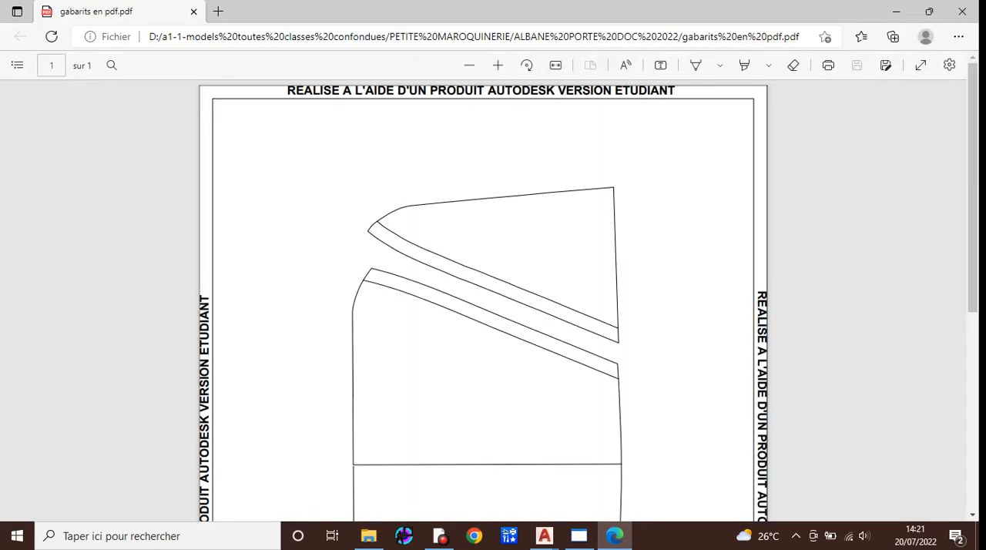
pyautogui.keyDown('ctrl'); pyautogui.scroll(-3, 483, 300); pyautogui.keyUp('ctrl')
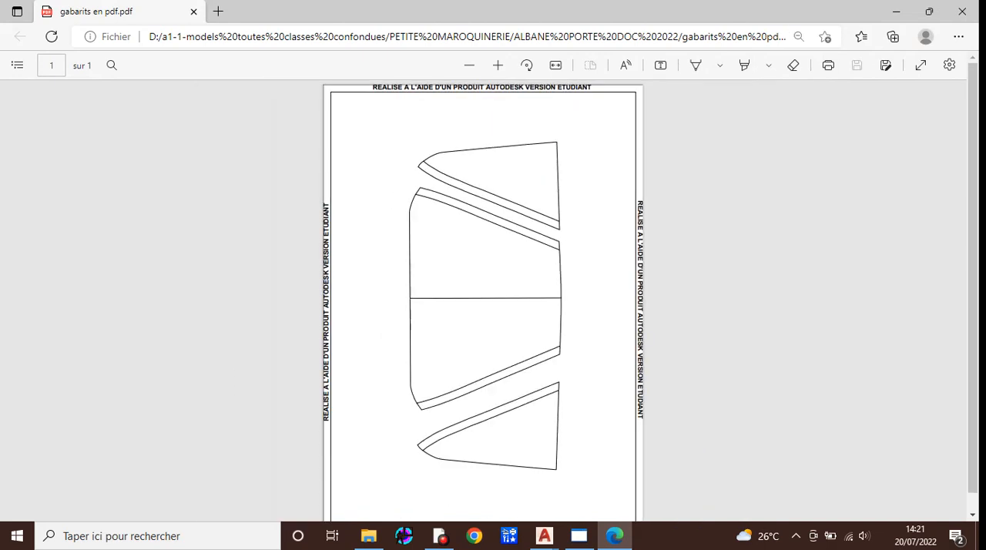
pyautogui.keyDown('ctrl'); pyautogui.scroll(-1, 483, 300); pyautogui.keyUp('ctrl')
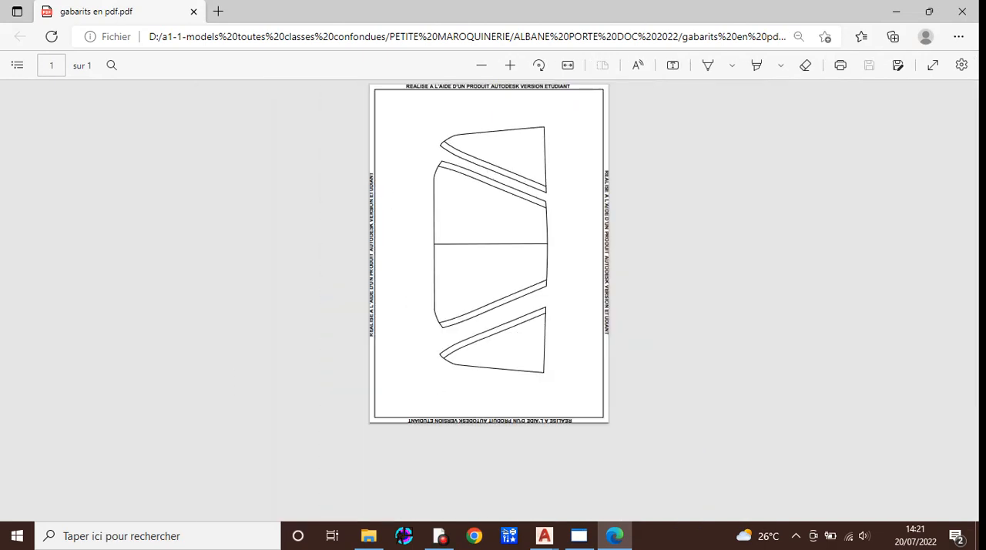
# Print the PDF on the Brother MFC-J5330DW Printer with a custom scale of 100 %.
pyautogui.hotkey('ctrl', 'p')
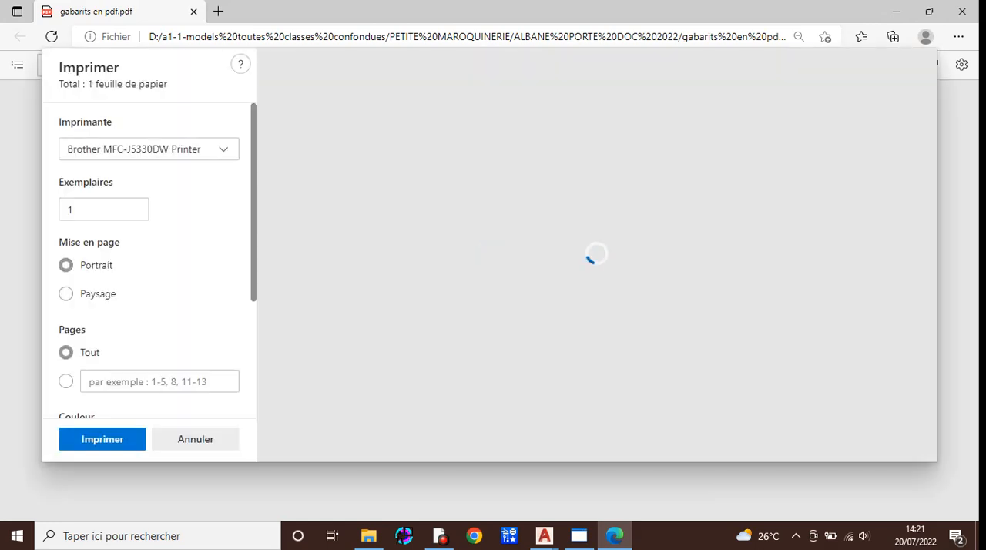
pyautogui.scroll(-3, 148, 259)
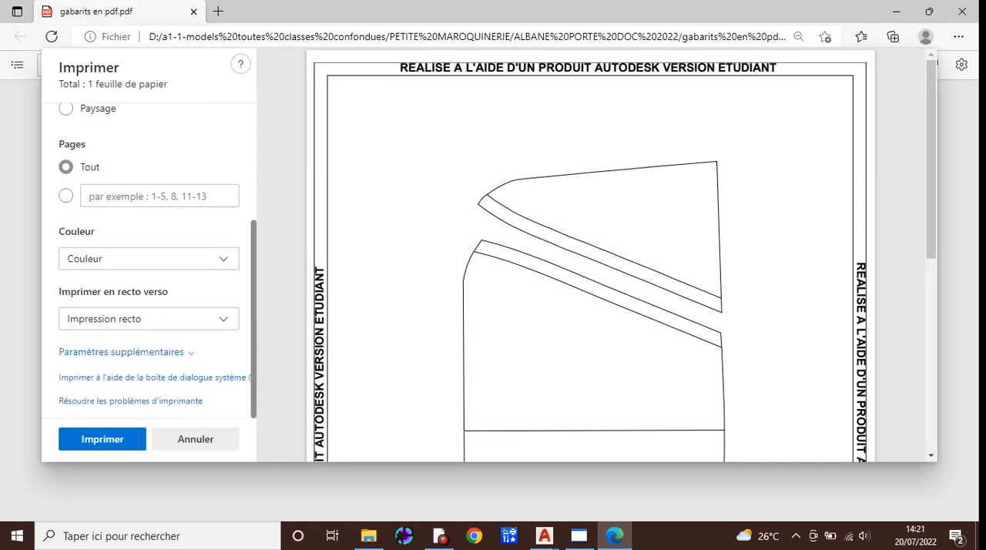
pyautogui.click(121, 351)
pyautogui.scroll(-2, 149, 262)
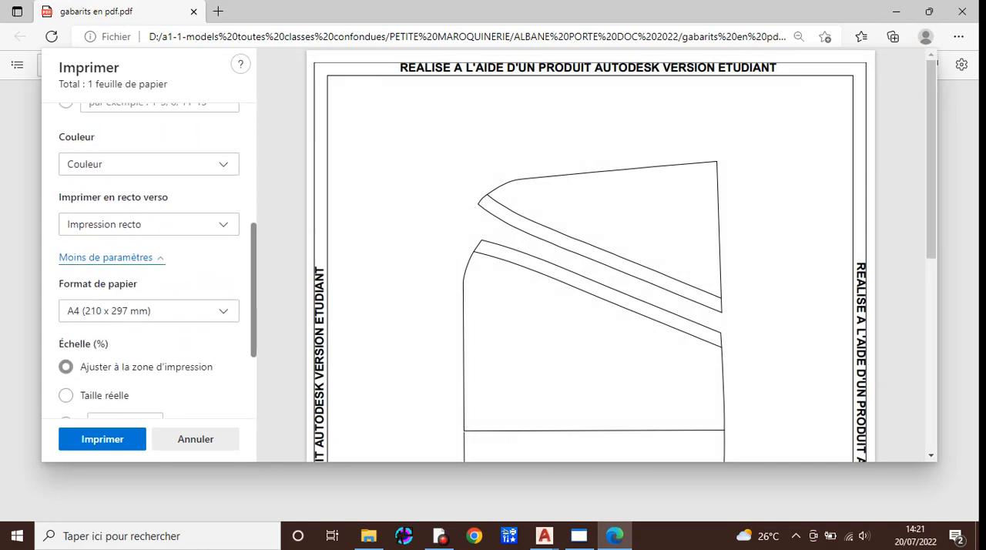
pyautogui.scroll(-1, 148, 262)
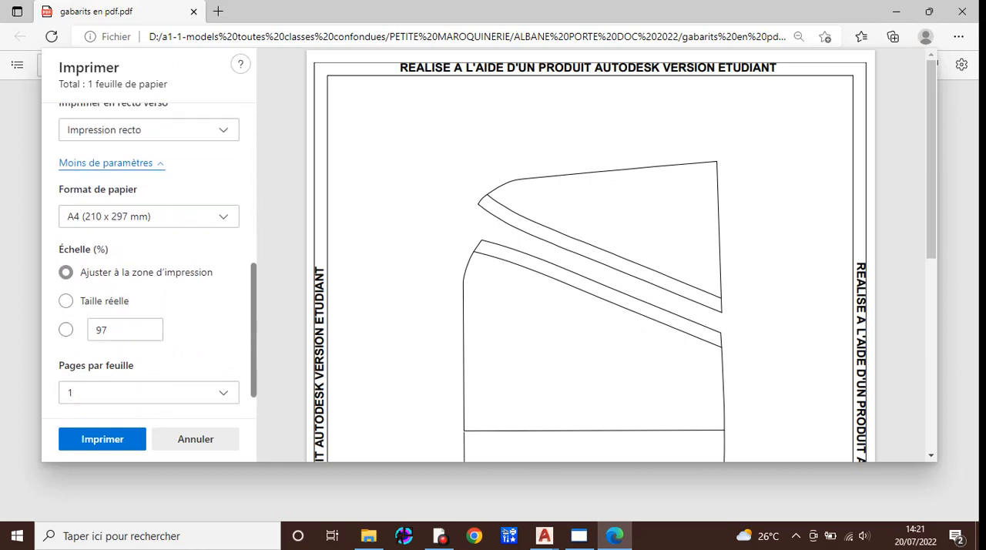
pyautogui.doubleClick(106, 330)
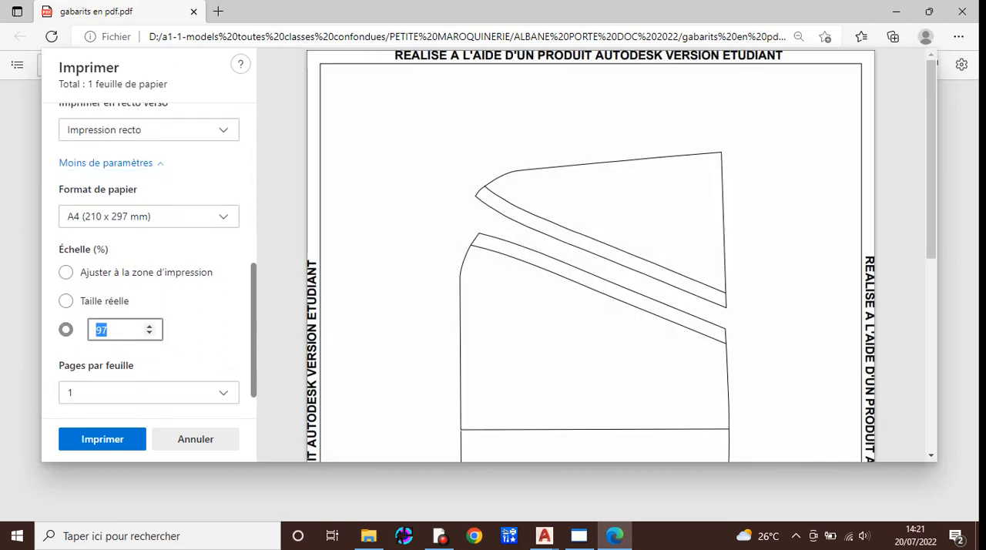
pyautogui.write('10')
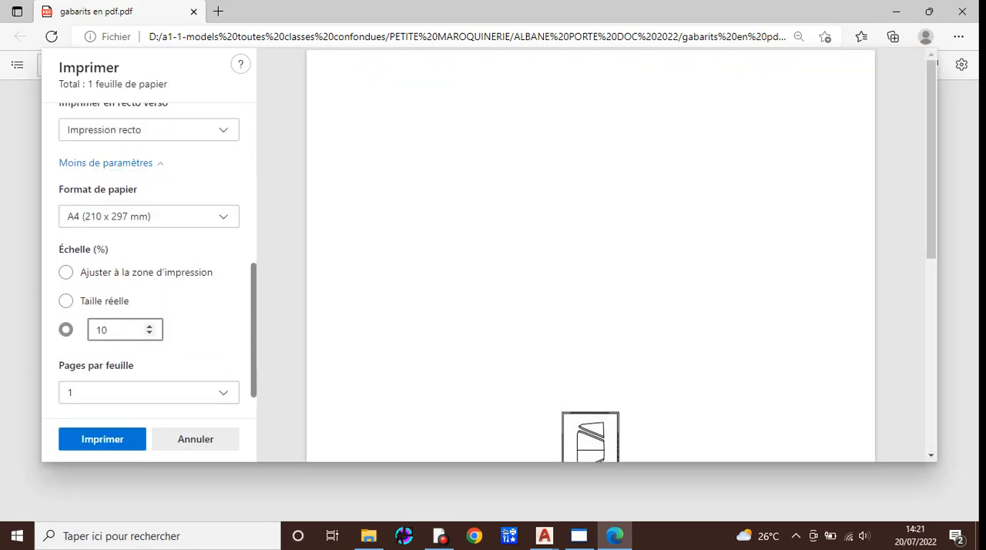
pyautogui.write('0')
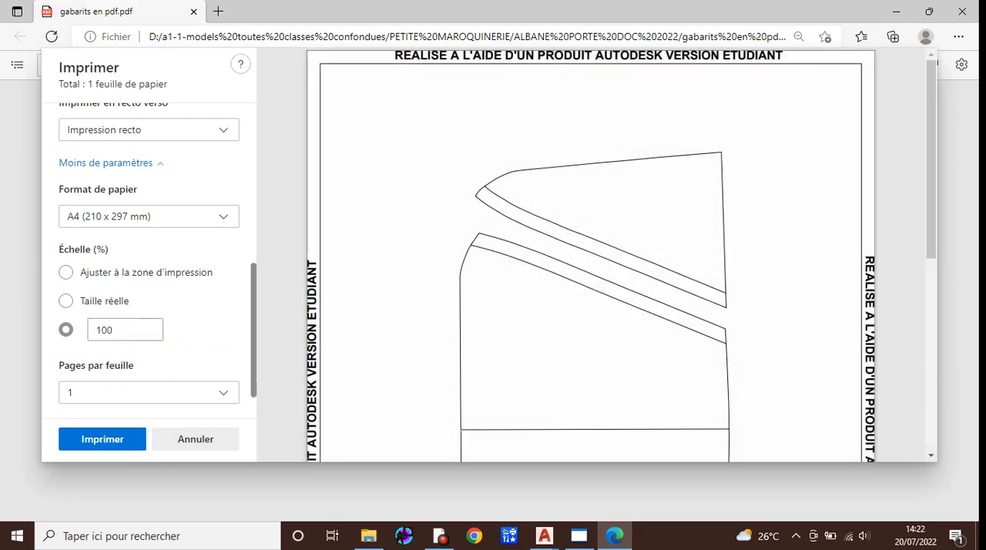
pyautogui.scroll(-2, 149, 262)
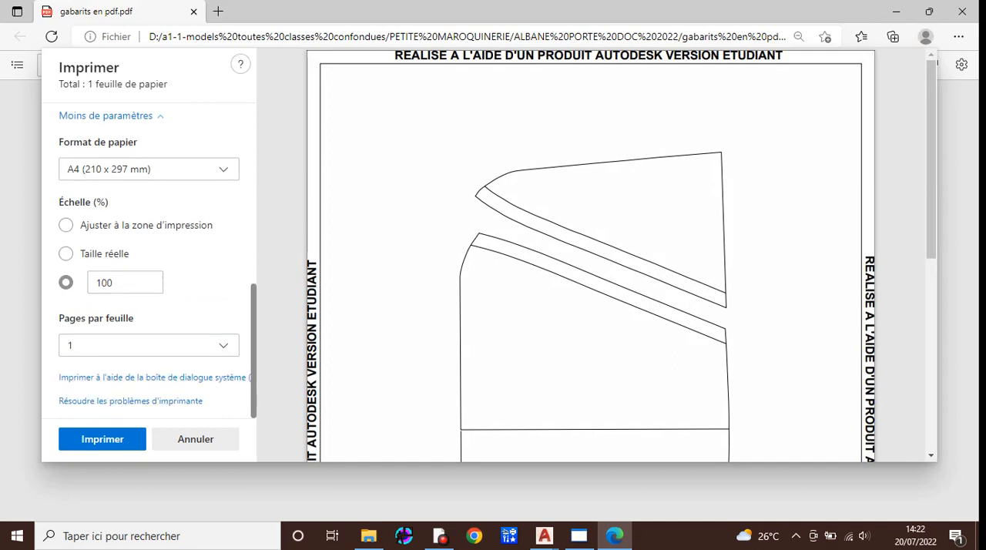
pyautogui.click(106, 439)
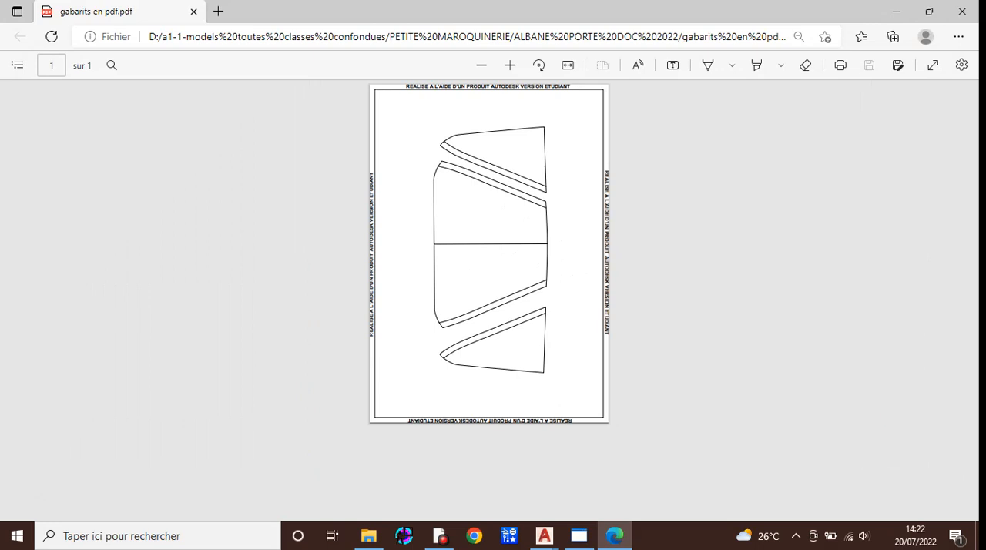
pyautogui.moveTo(439, 536)
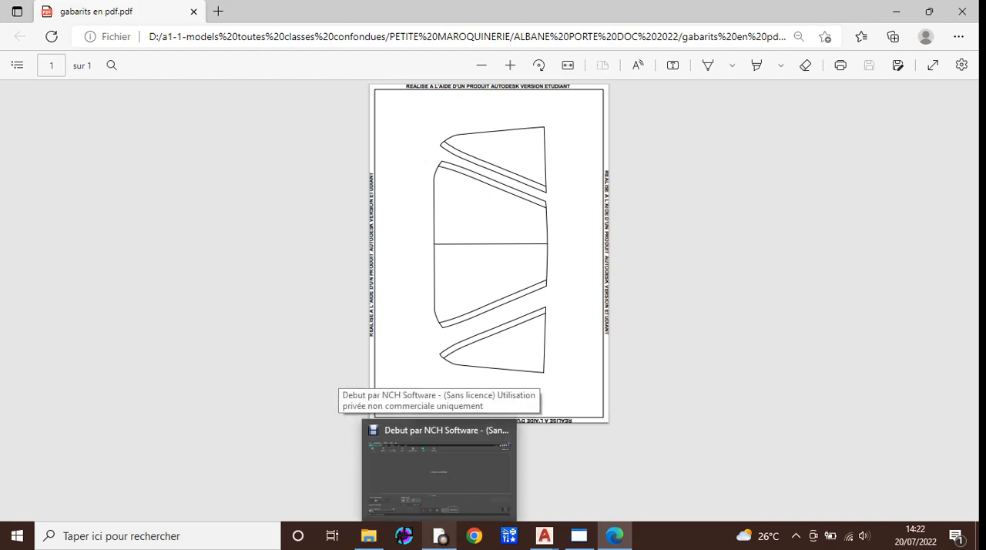